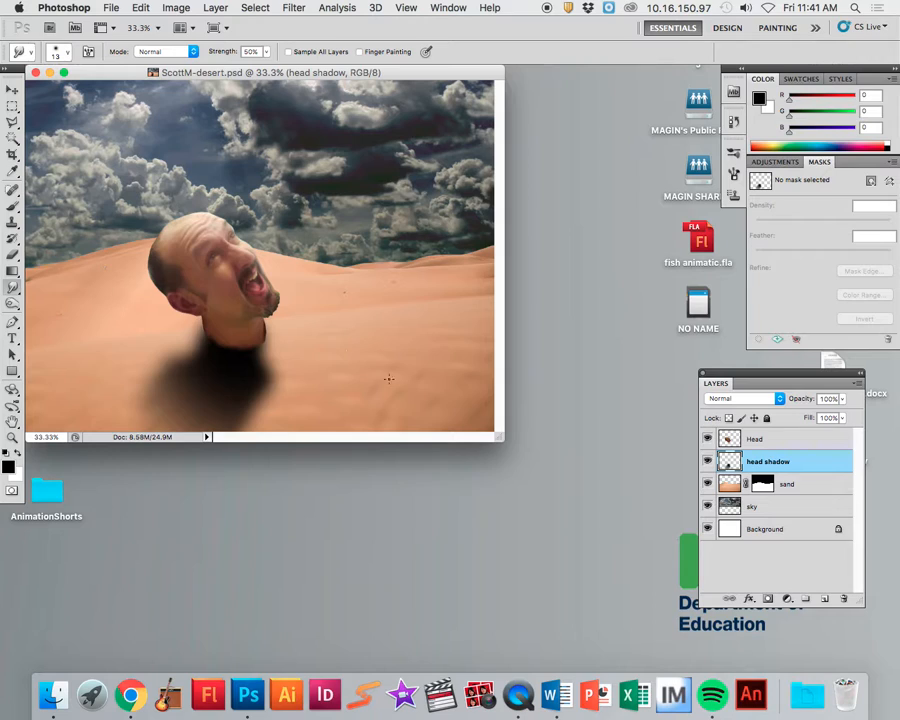
Duplicate the Head layer and place the copy directly beneath the original.
click(770, 438)
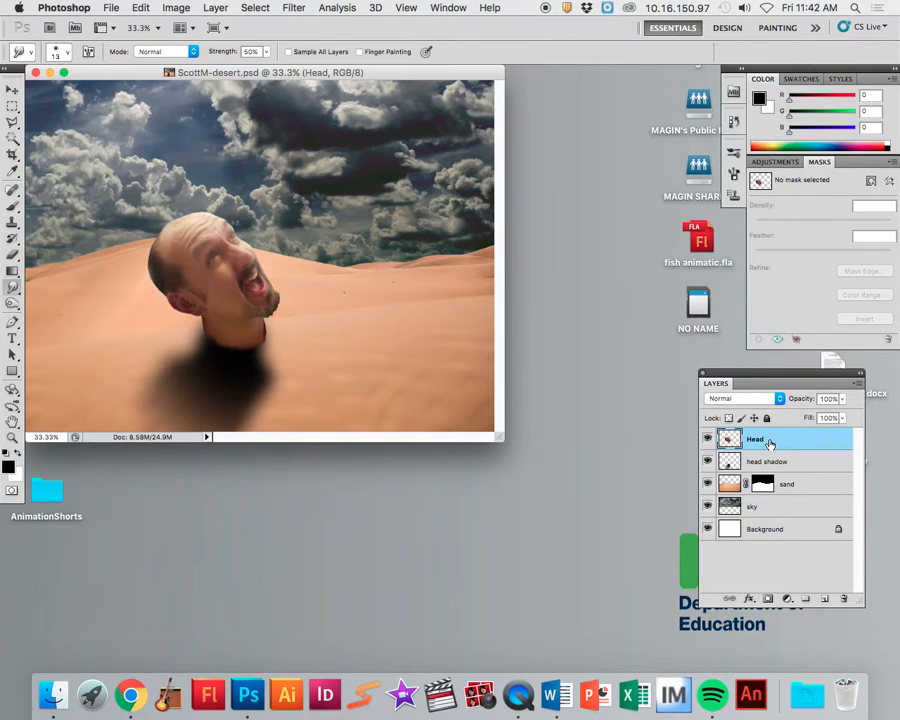
click(216, 8)
click(217, 9)
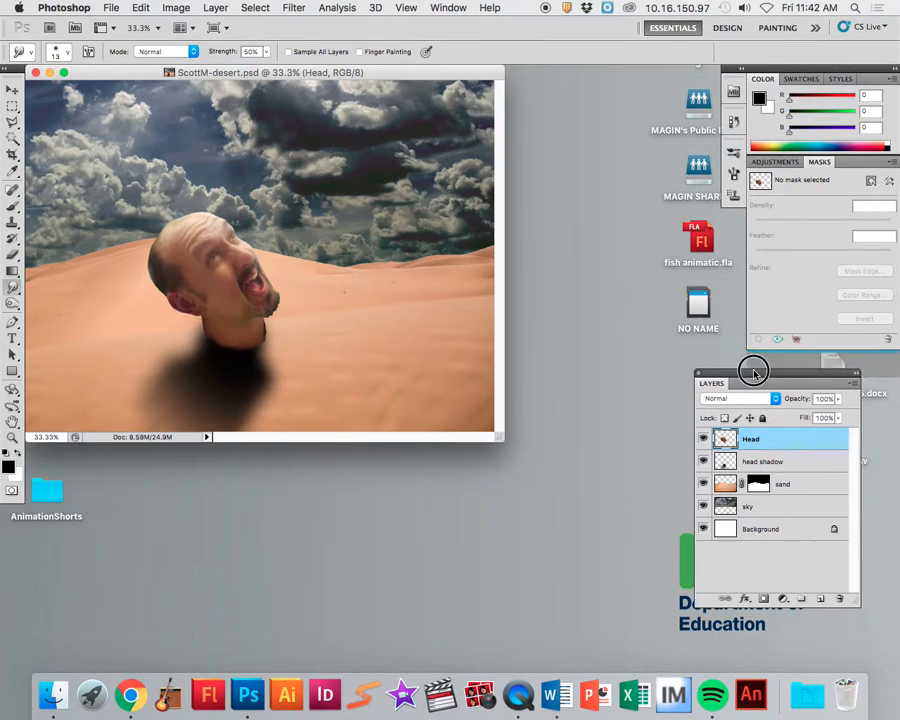
drag(759, 371, 603, 159)
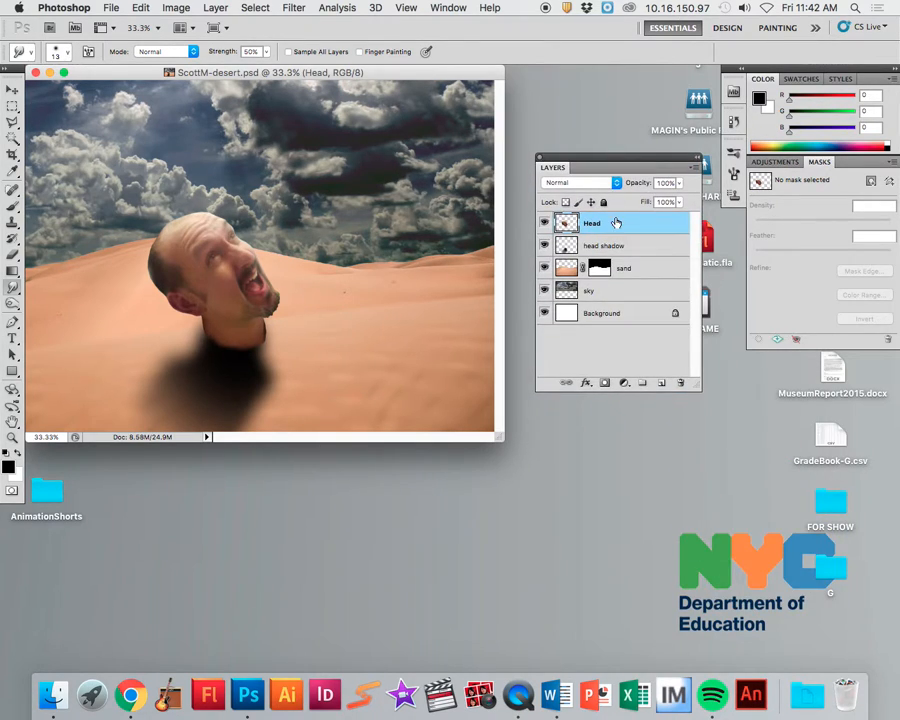
click(216, 9)
click(230, 40)
click(583, 288)
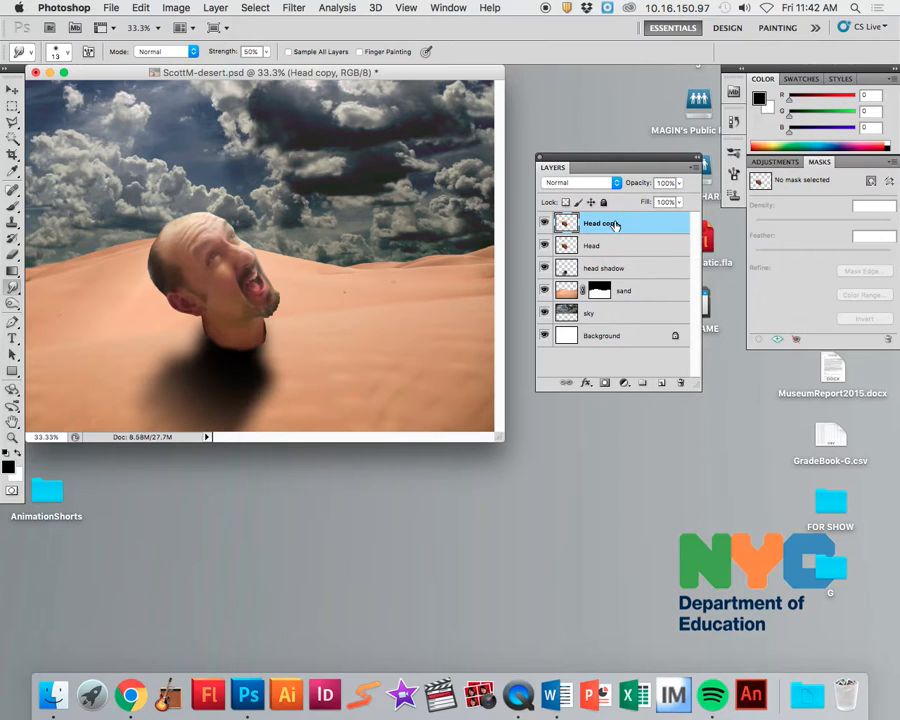
drag(616, 222, 613, 249)
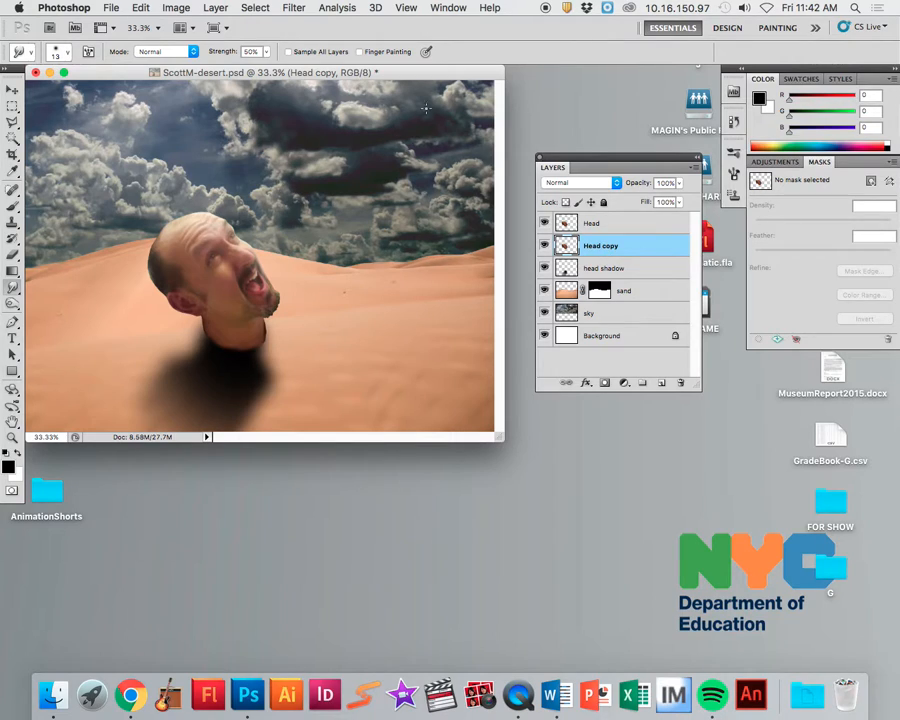
Open the Liquify filter on the Head copy layer and pull the scalp outward into spikes, trying and undoing a stretched nose.
click(286, 8)
click(327, 105)
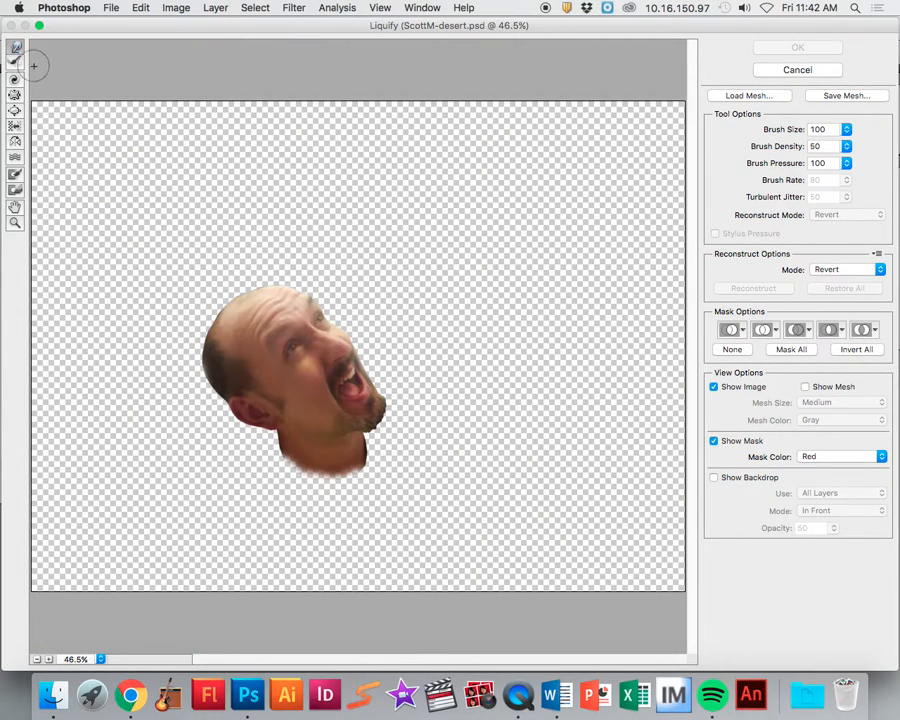
drag(235, 312, 180, 258)
drag(235, 299, 210, 259)
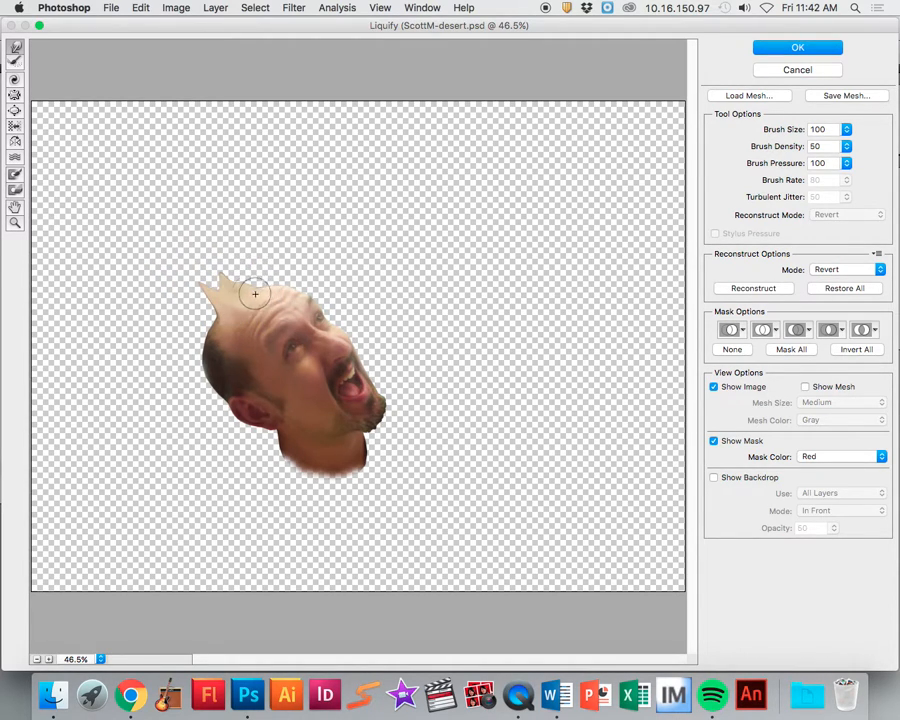
mouse_move(259, 293)
mouse_down()
mouse_move(295, 292)
mouse_move(274, 264)
mouse_move(271, 282)
mouse_move(217, 275)
mouse_up()
mouse_move(254, 301)
mouse_down()
mouse_move(204, 295)
mouse_move(228, 320)
mouse_move(211, 316)
mouse_move(220, 323)
mouse_move(190, 311)
mouse_move(230, 309)
mouse_move(180, 305)
mouse_up()
drag(298, 348, 385, 330)
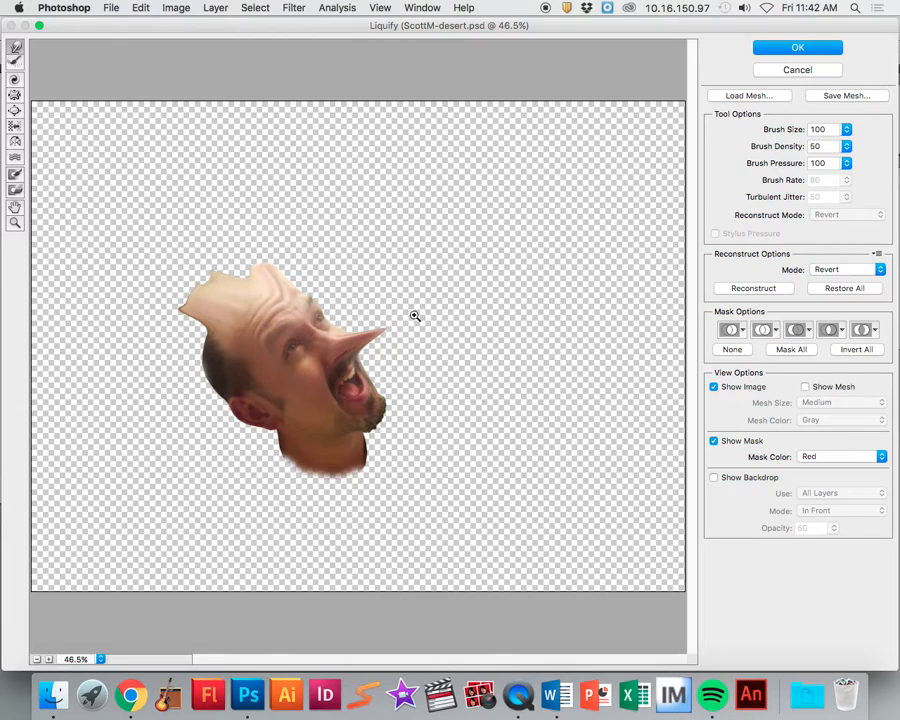
key(super+z)
Push more spikes out of the crown and stretch the dark hair at the back of the head outward.
mouse_move(223, 297)
mouse_down()
mouse_move(244, 282)
mouse_move(216, 194)
mouse_up()
mouse_move(245, 279)
mouse_down()
mouse_move(225, 240)
mouse_move(195, 268)
mouse_up()
mouse_move(219, 338)
mouse_down()
mouse_move(152, 328)
mouse_move(172, 330)
mouse_up()
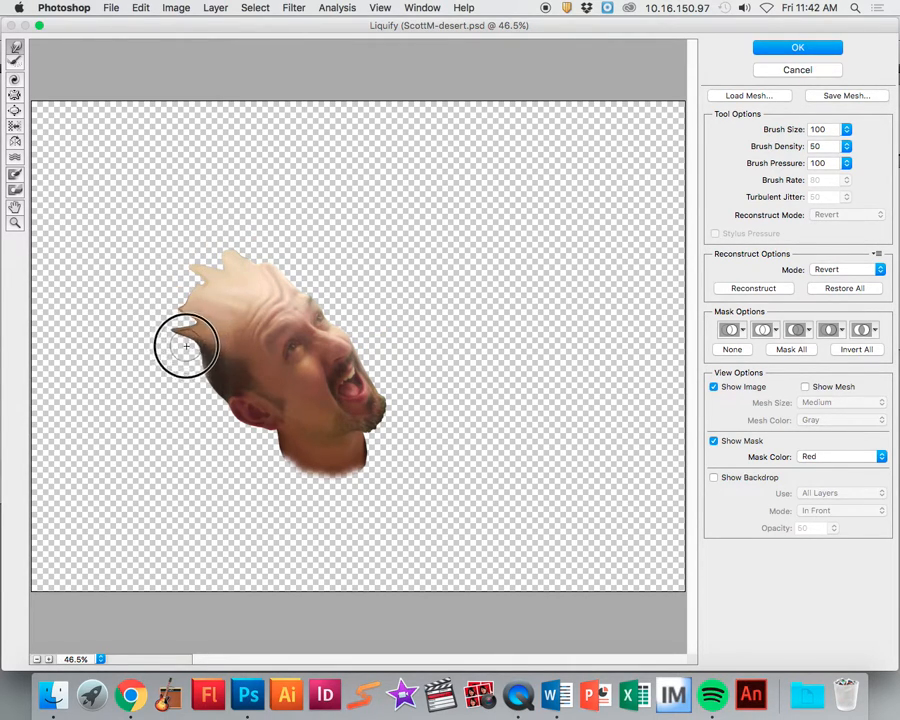
mouse_move(207, 366)
mouse_down()
mouse_move(161, 376)
mouse_move(179, 356)
mouse_up()
mouse_move(179, 354)
mouse_down()
mouse_move(176, 328)
mouse_move(159, 318)
mouse_move(179, 313)
mouse_move(183, 299)
mouse_move(170, 292)
mouse_up()
mouse_move(197, 301)
mouse_down()
mouse_move(179, 290)
mouse_move(188, 278)
mouse_up()
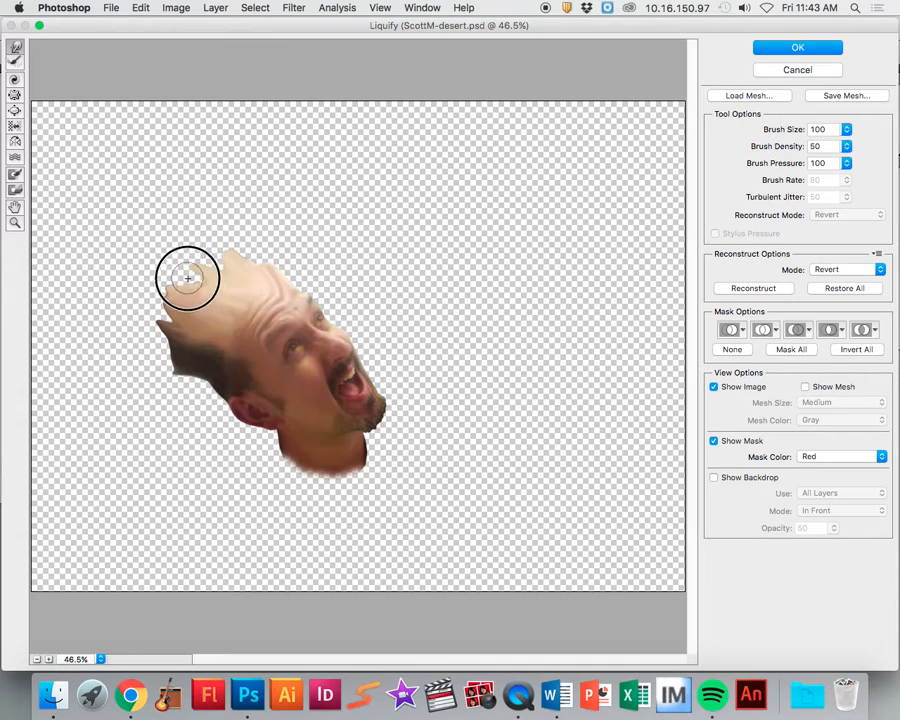
Stretch the ear into a point, extend the crown spikes, smear the forehead, and apply the Liquify distortion.
mouse_move(204, 376)
mouse_down()
mouse_move(174, 400)
mouse_move(198, 376)
mouse_up()
mouse_move(250, 411)
mouse_down()
mouse_move(200, 412)
mouse_move(229, 400)
mouse_move(188, 374)
mouse_up()
mouse_move(262, 269)
mouse_down()
mouse_move(245, 231)
mouse_move(257, 231)
mouse_up()
mouse_move(215, 259)
mouse_down()
mouse_move(181, 244)
mouse_move(203, 283)
mouse_move(139, 259)
mouse_up()
mouse_move(200, 279)
mouse_down()
mouse_move(140, 292)
mouse_move(175, 312)
mouse_move(136, 309)
mouse_move(181, 333)
mouse_move(135, 327)
mouse_up()
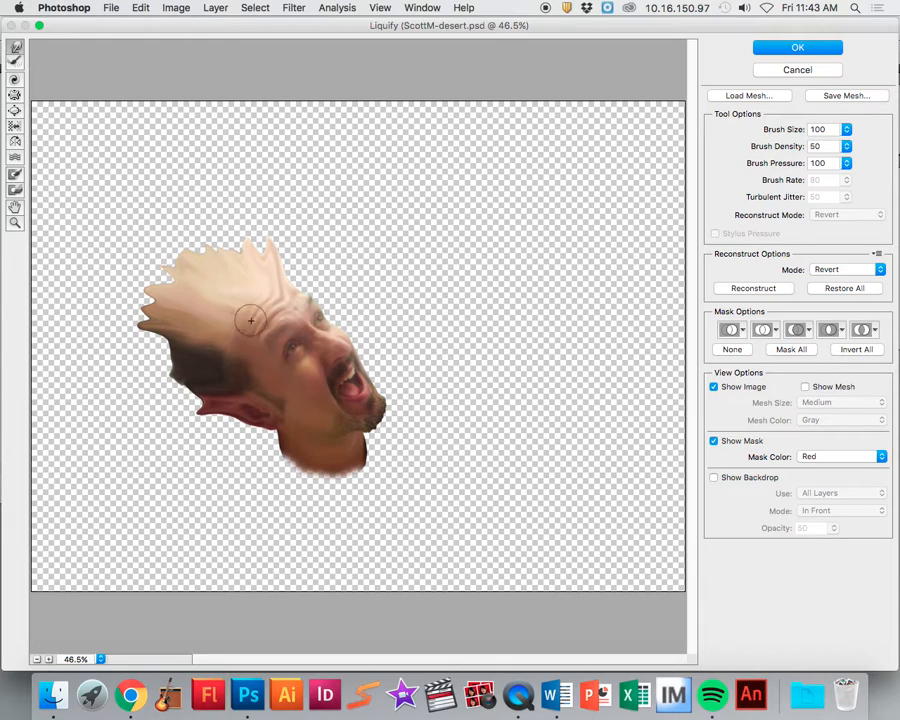
mouse_move(258, 312)
mouse_down()
mouse_move(233, 307)
mouse_move(243, 327)
mouse_move(231, 337)
mouse_move(236, 358)
mouse_up()
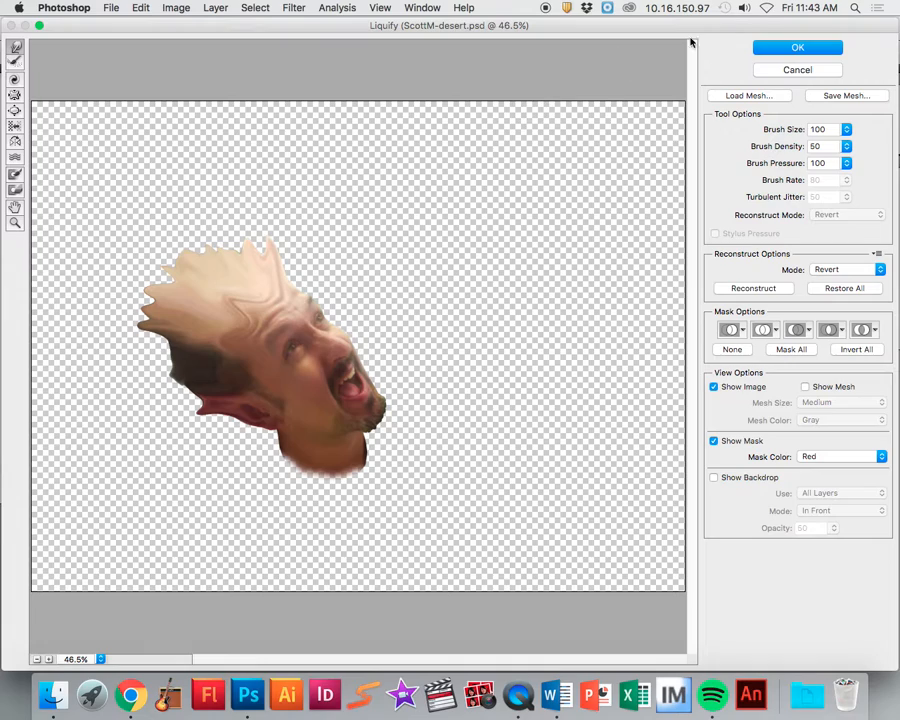
click(790, 48)
click(787, 47)
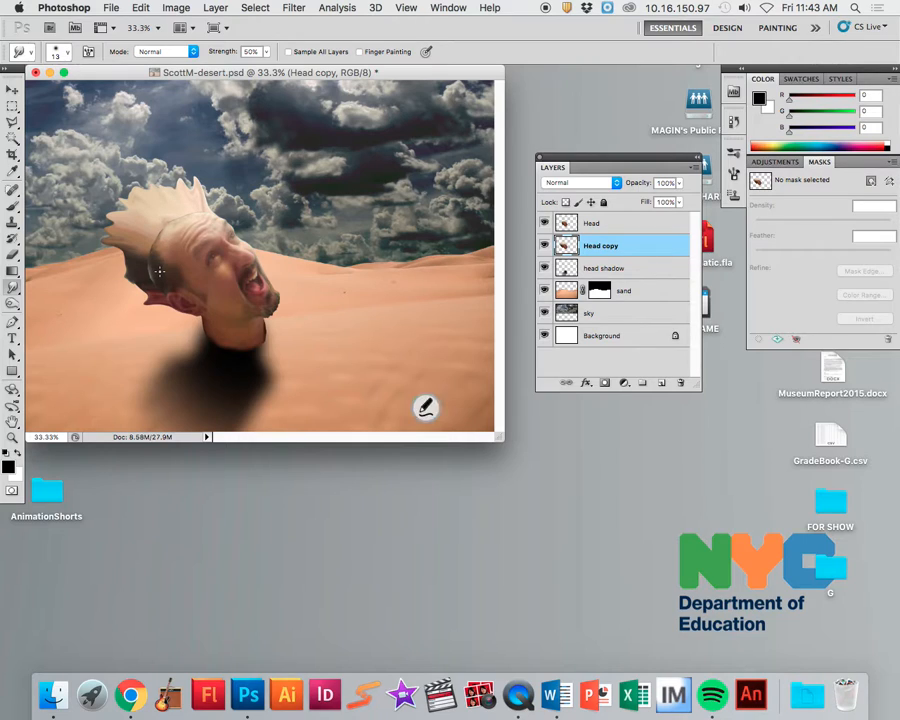
click(606, 225)
click(602, 245)
click(603, 224)
click(600, 246)
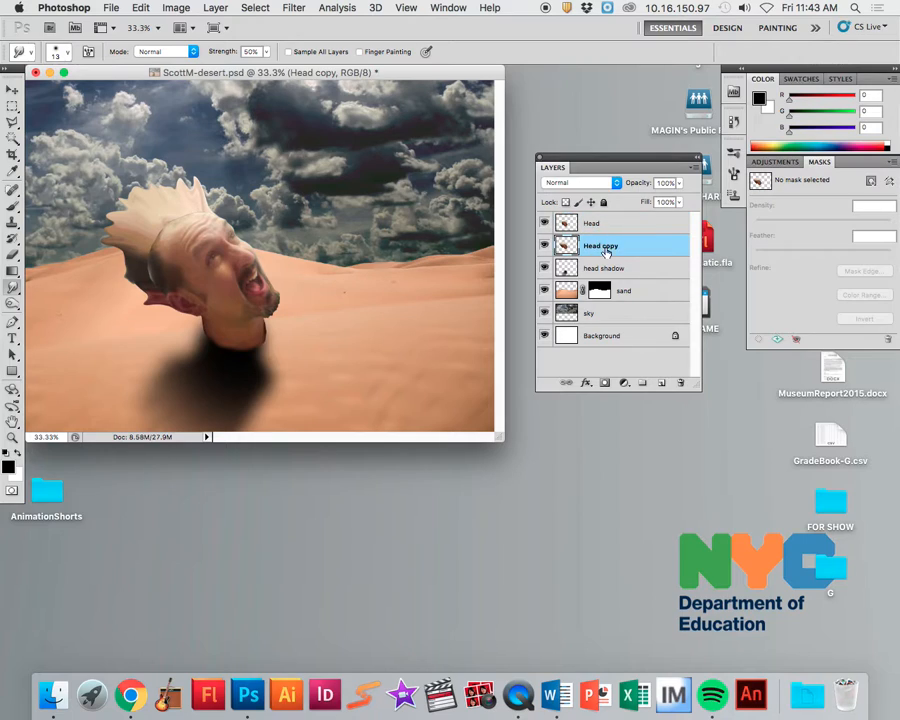
click(603, 224)
click(600, 246)
click(603, 224)
click(600, 246)
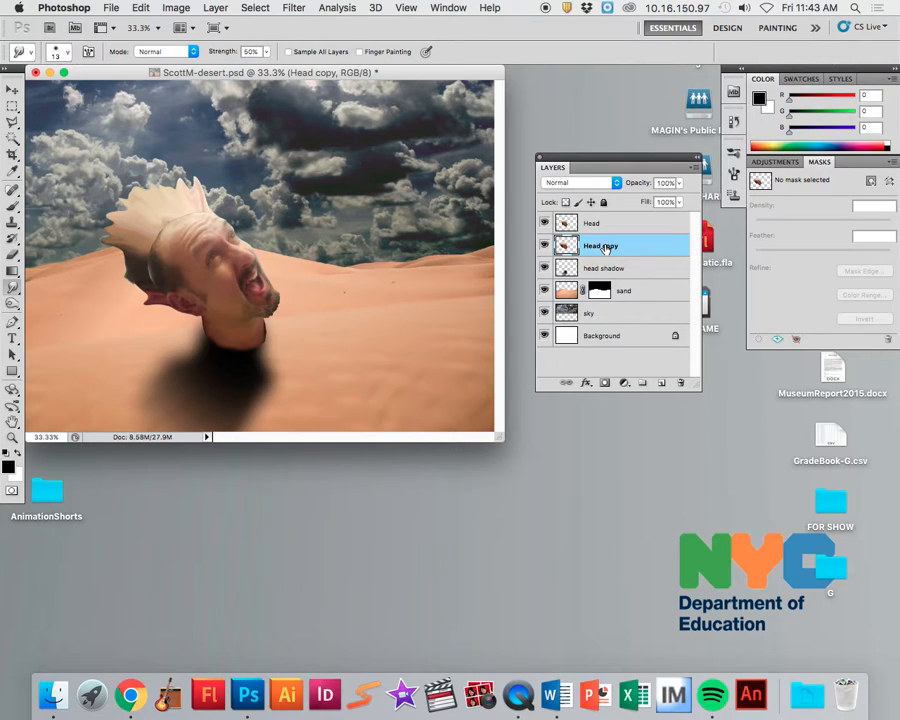
Add a layer mask to the Head copy layer, hide the Head layer, and make the new mask active for editing.
click(604, 385)
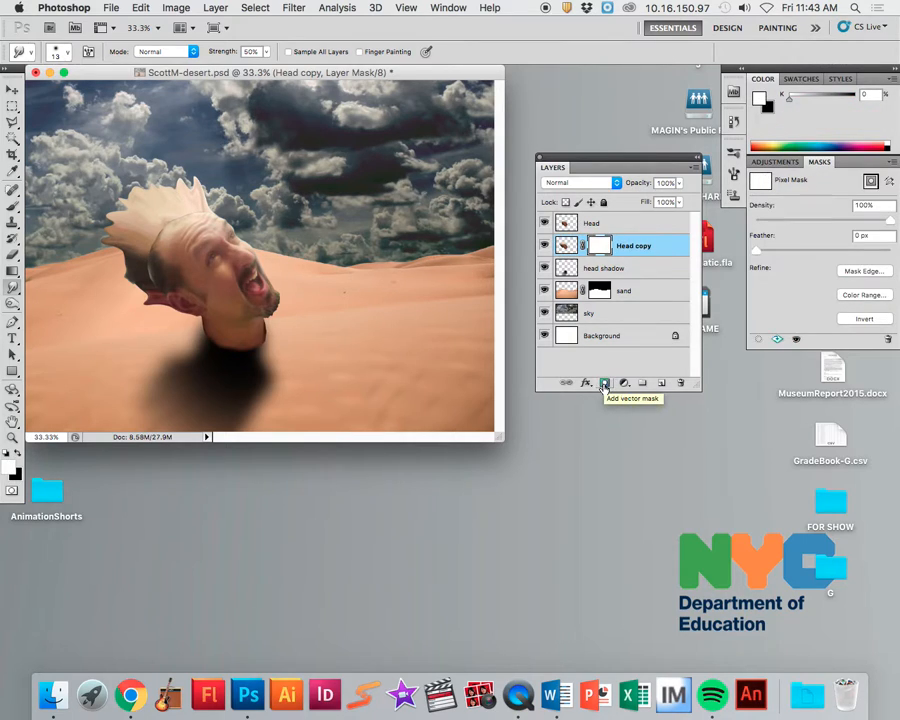
click(564, 245)
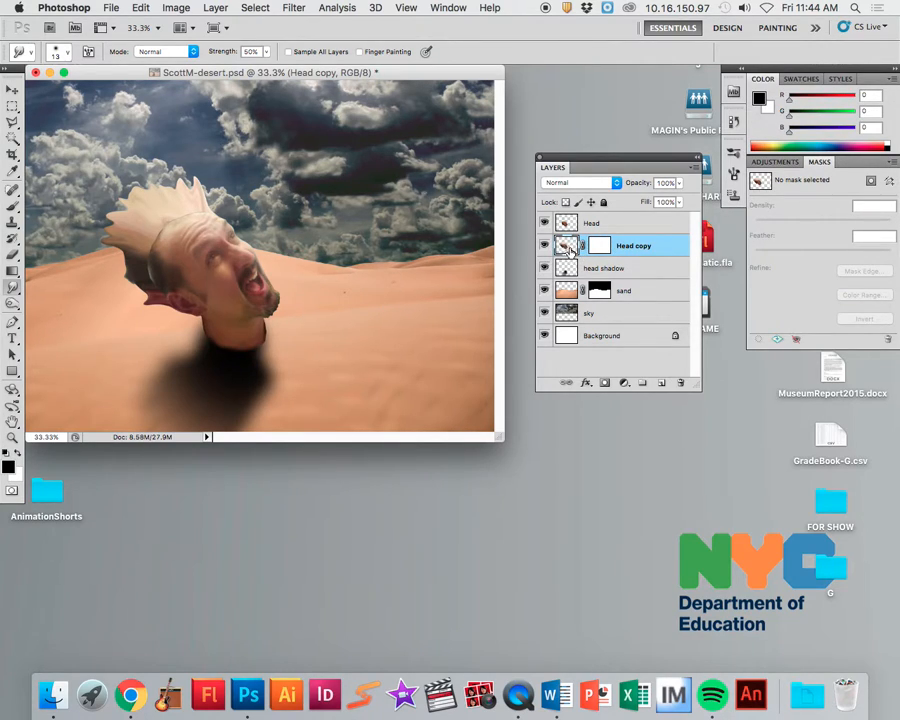
click(598, 245)
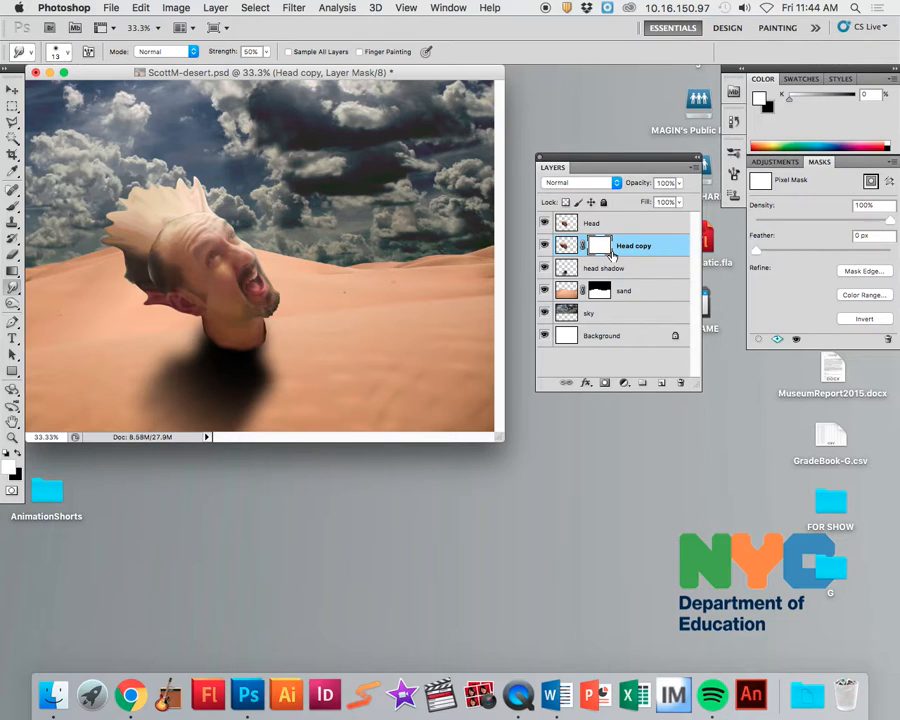
click(544, 223)
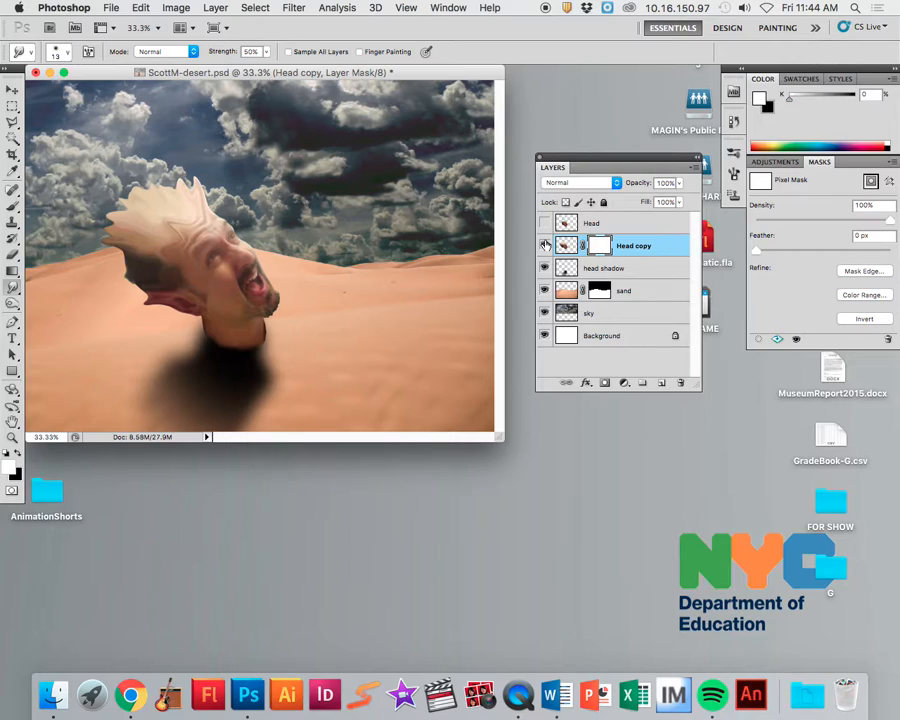
click(638, 249)
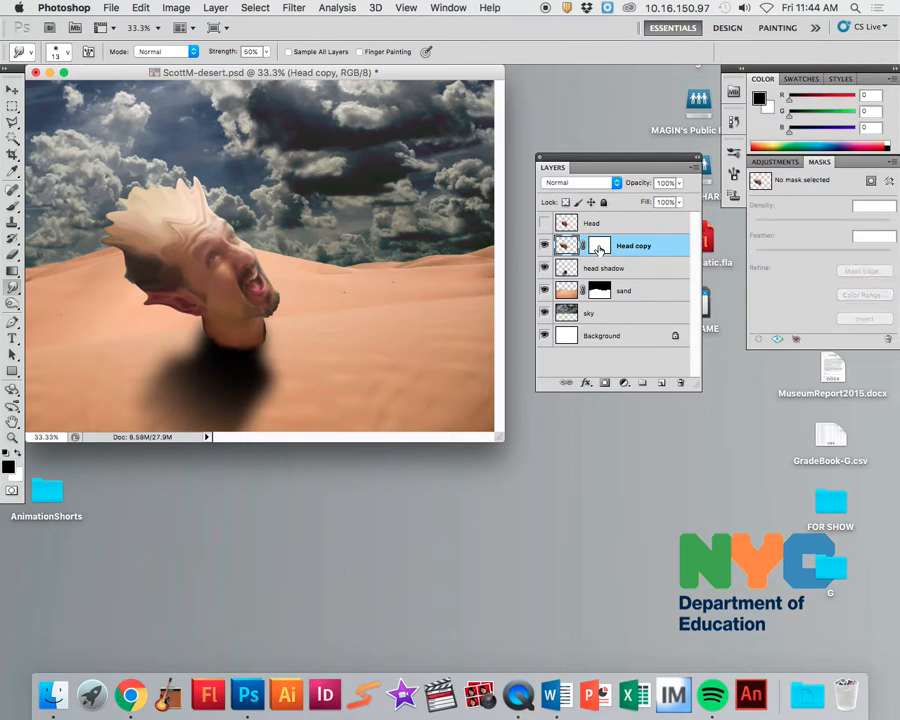
click(598, 247)
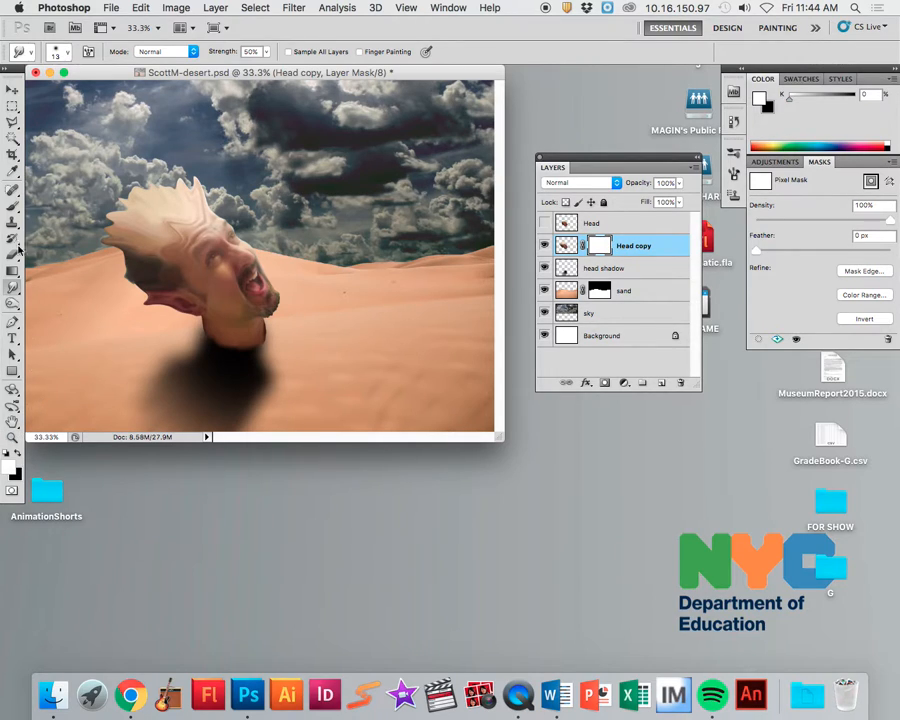
Choose the Brush tool with the rough-textured 17 px preset tip and set its size to 74 px.
click(12, 207)
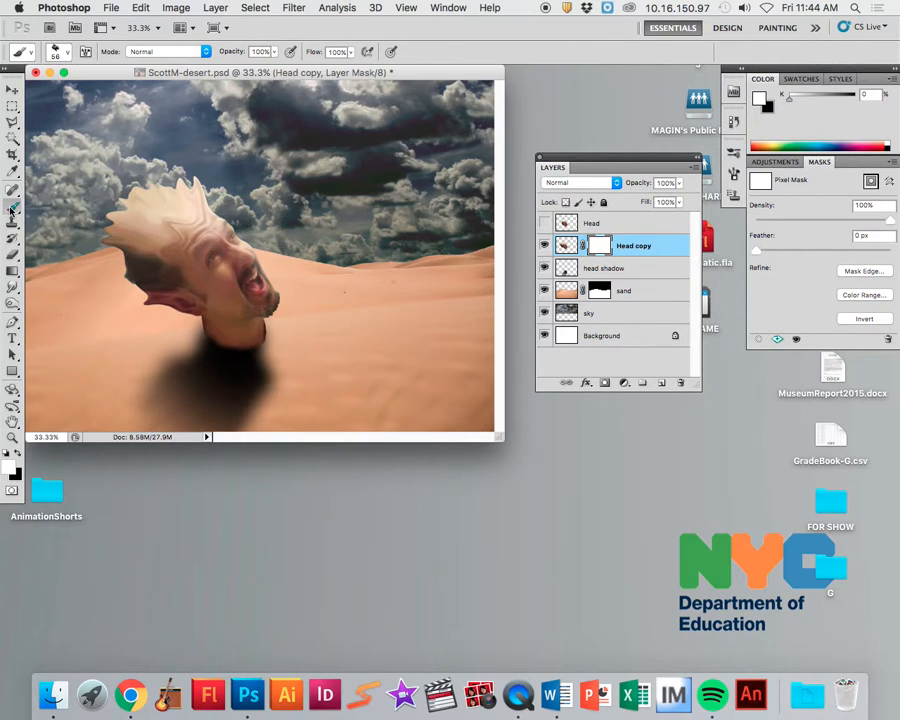
click(56, 51)
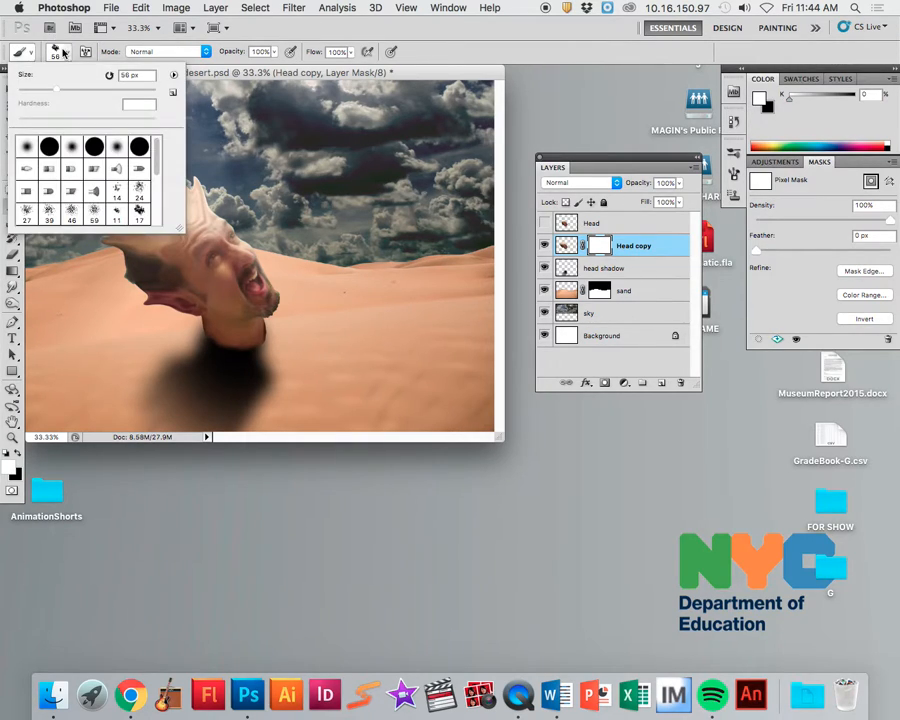
drag(158, 152, 147, 220)
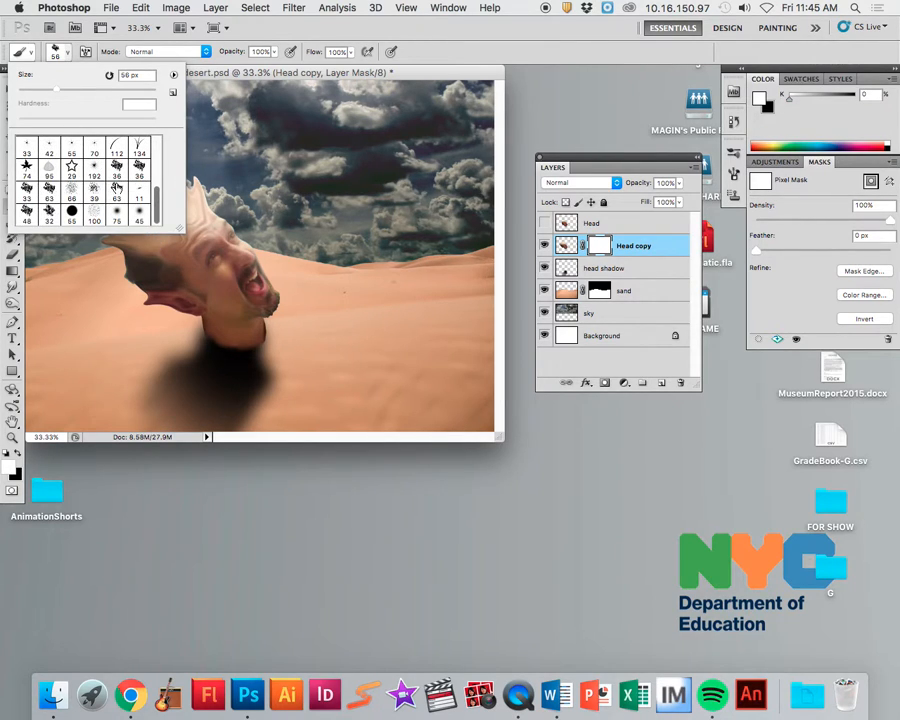
drag(156, 190, 154, 150)
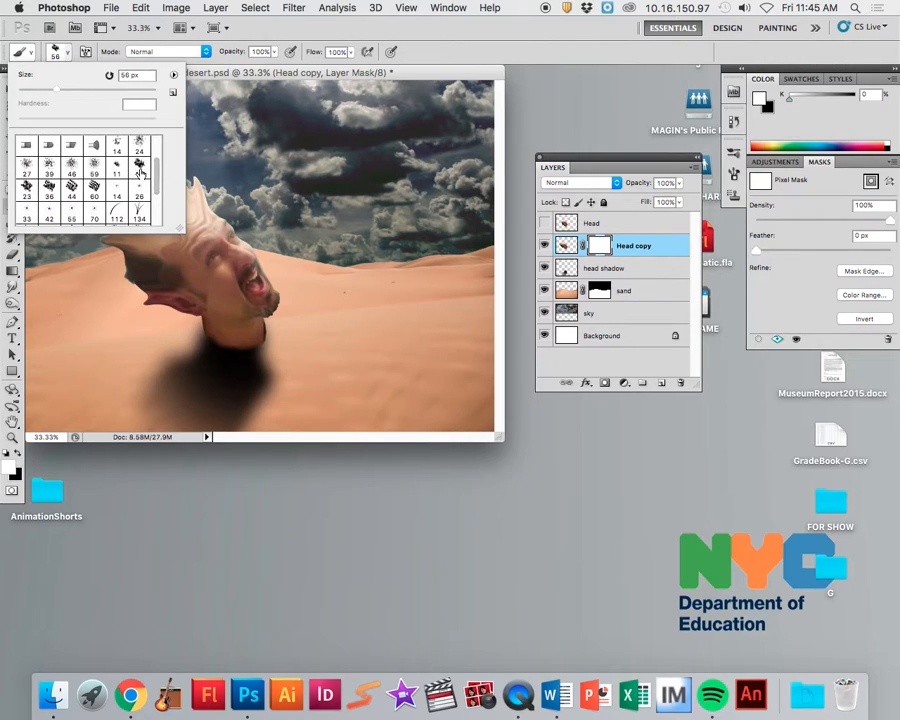
click(139, 167)
drag(30, 89, 58, 89)
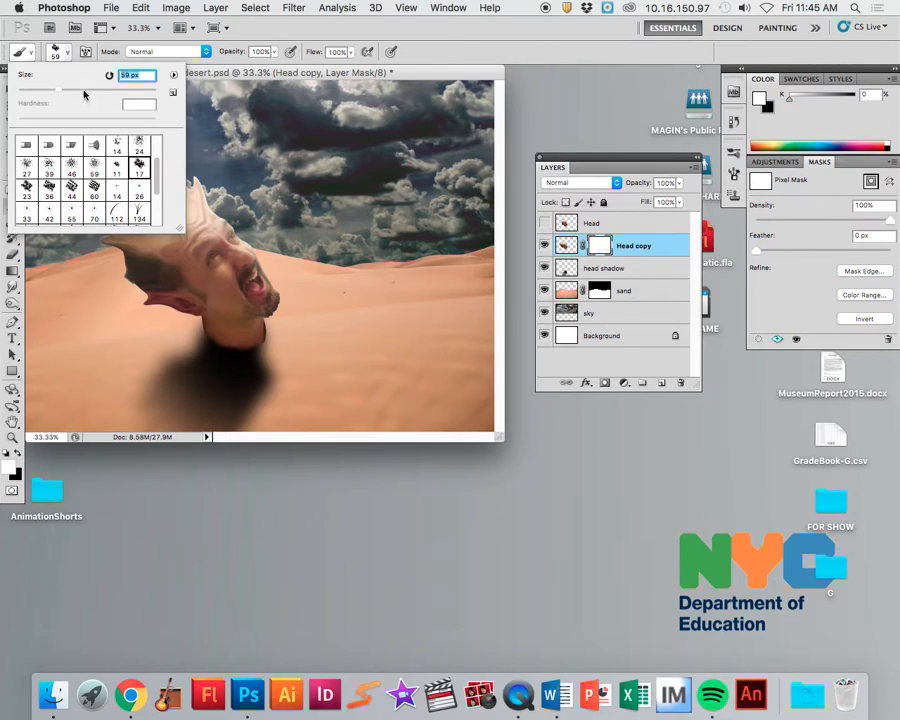
drag(60, 93, 150, 90)
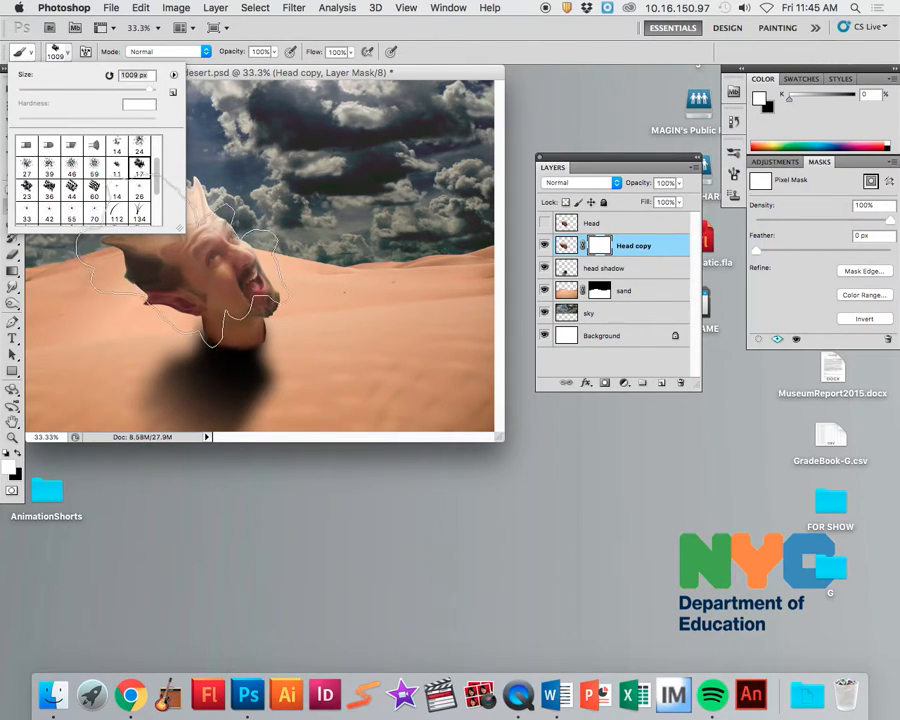
drag(150, 90, 68, 90)
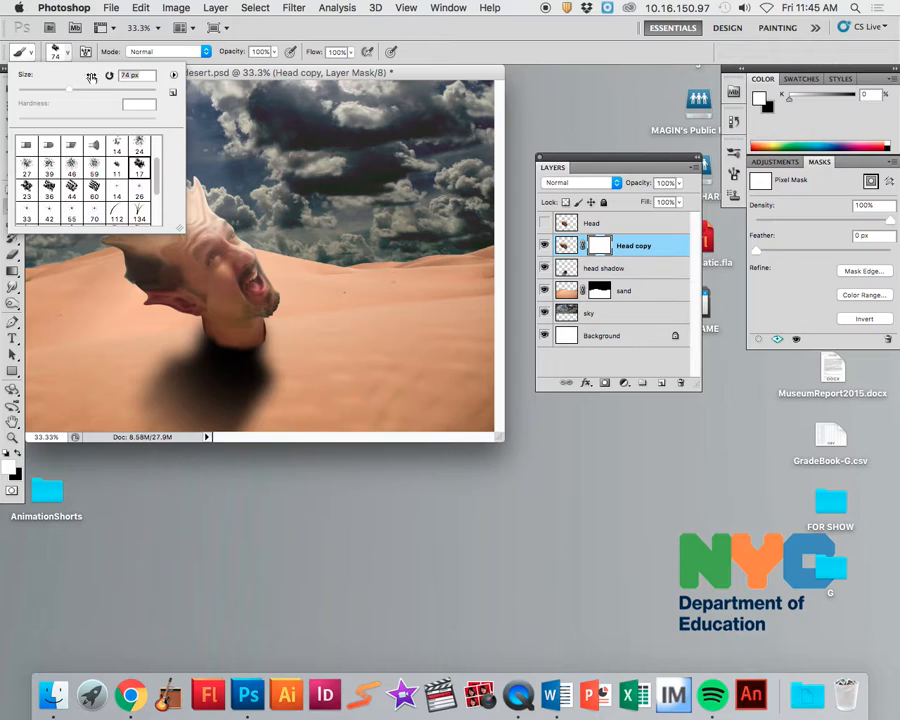
click(58, 50)
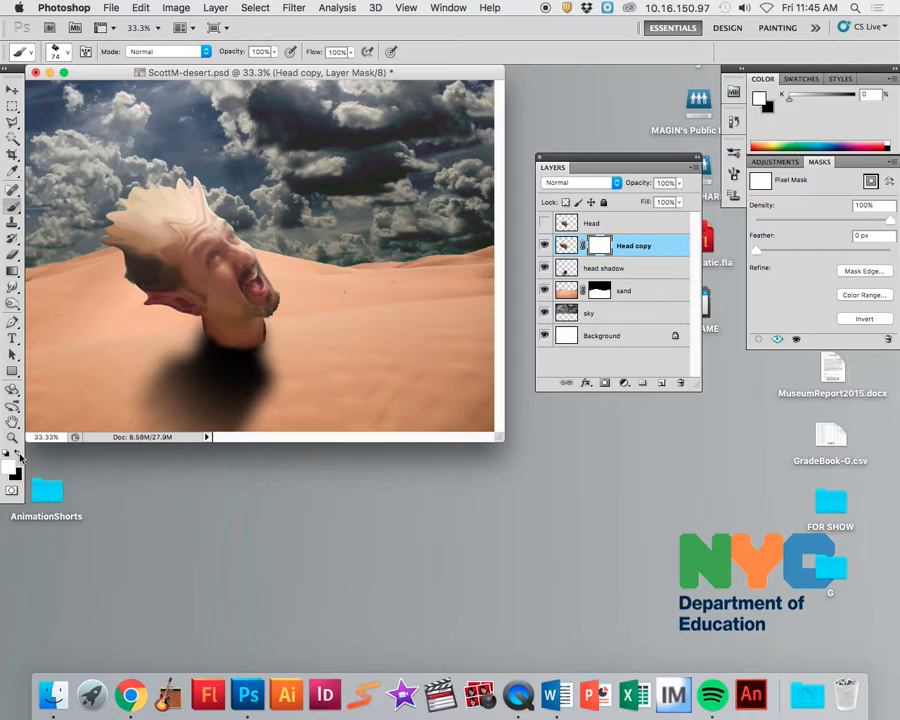
Dab black on the Head copy mask to hide spots of the scalp, and paint white over them to restore the area.
click(18, 455)
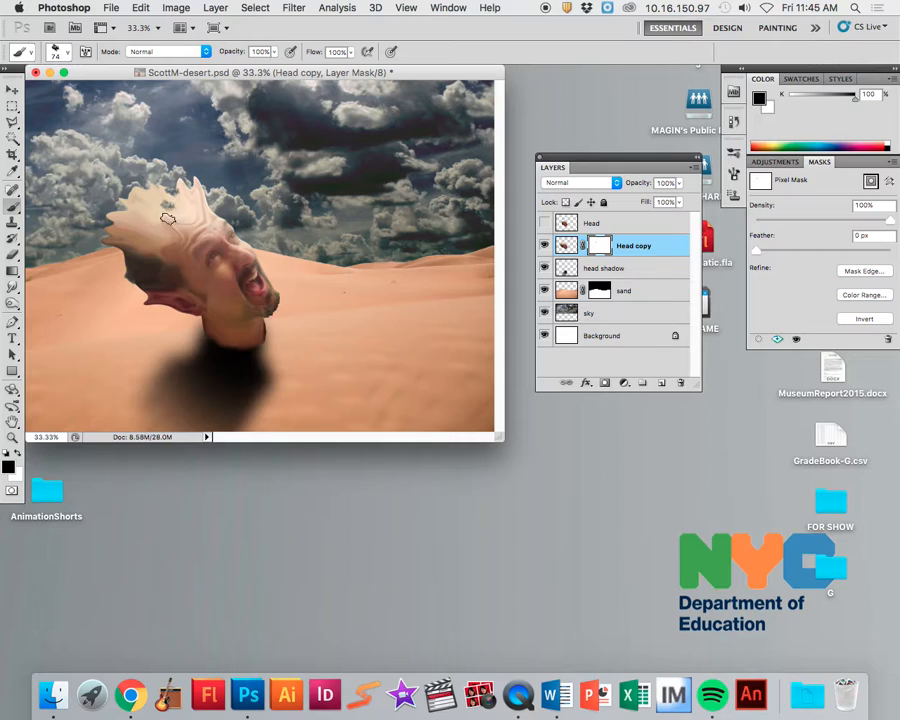
click(149, 226)
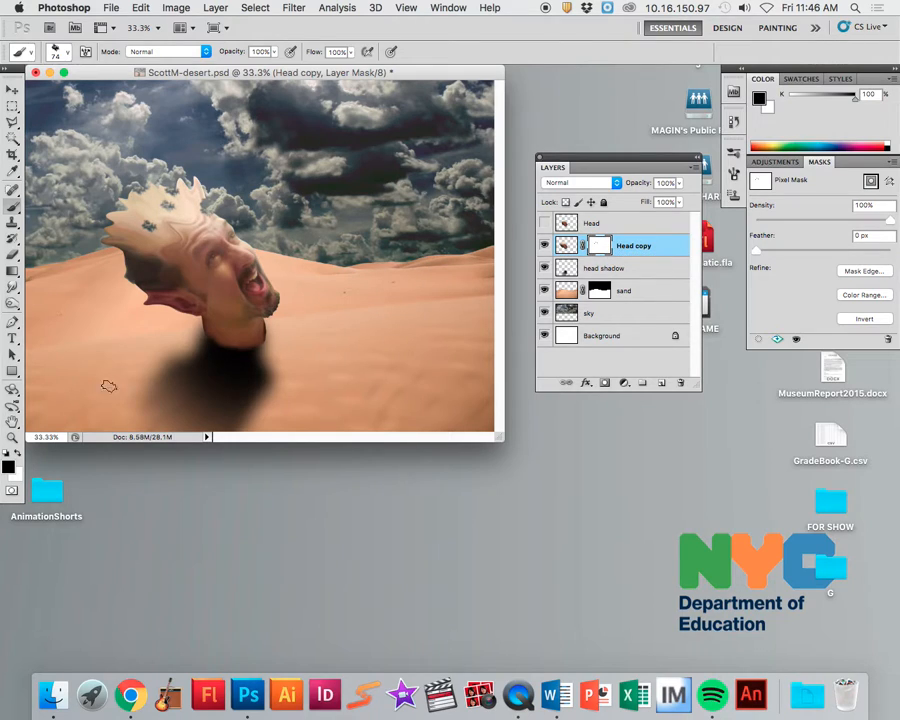
click(18, 454)
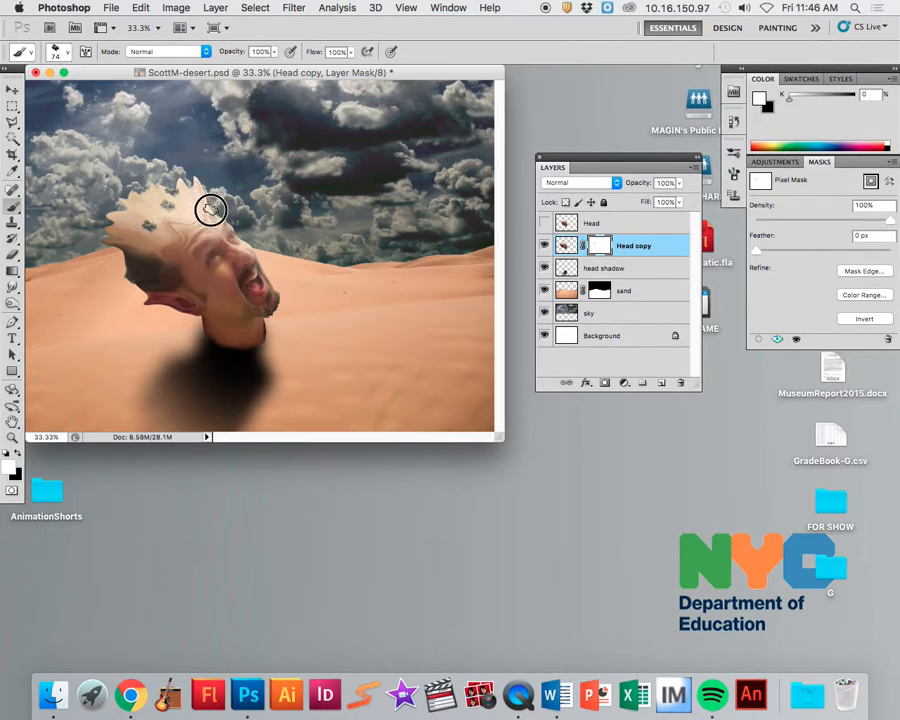
mouse_move(215, 213)
mouse_down()
mouse_move(178, 192)
mouse_move(155, 200)
mouse_move(179, 204)
mouse_move(141, 231)
mouse_up()
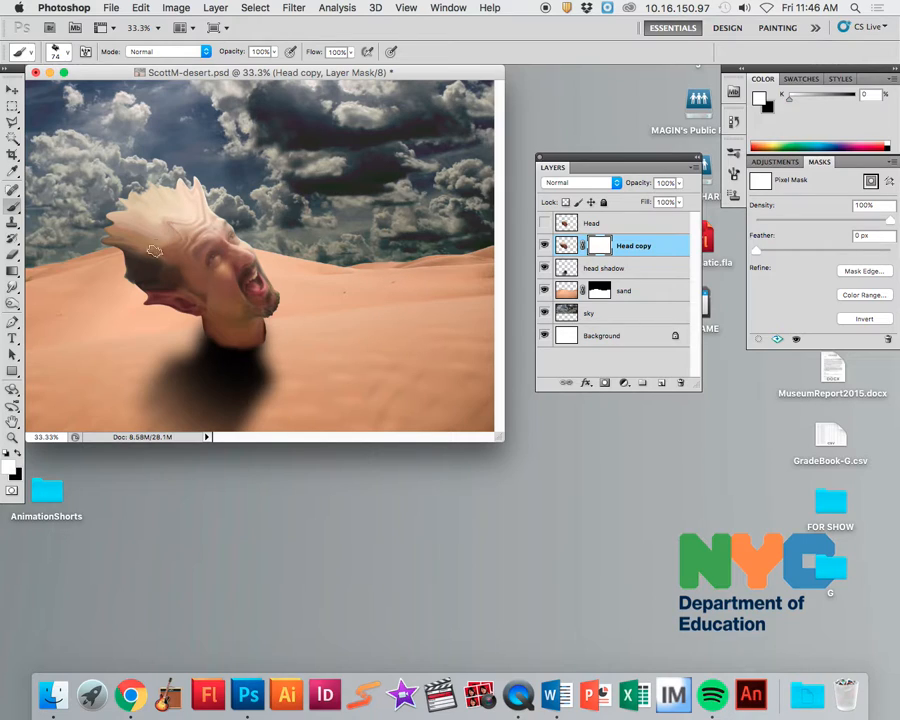
Paint black on the Head copy mask over the upper scalp spikes to break up their edges.
click(18, 454)
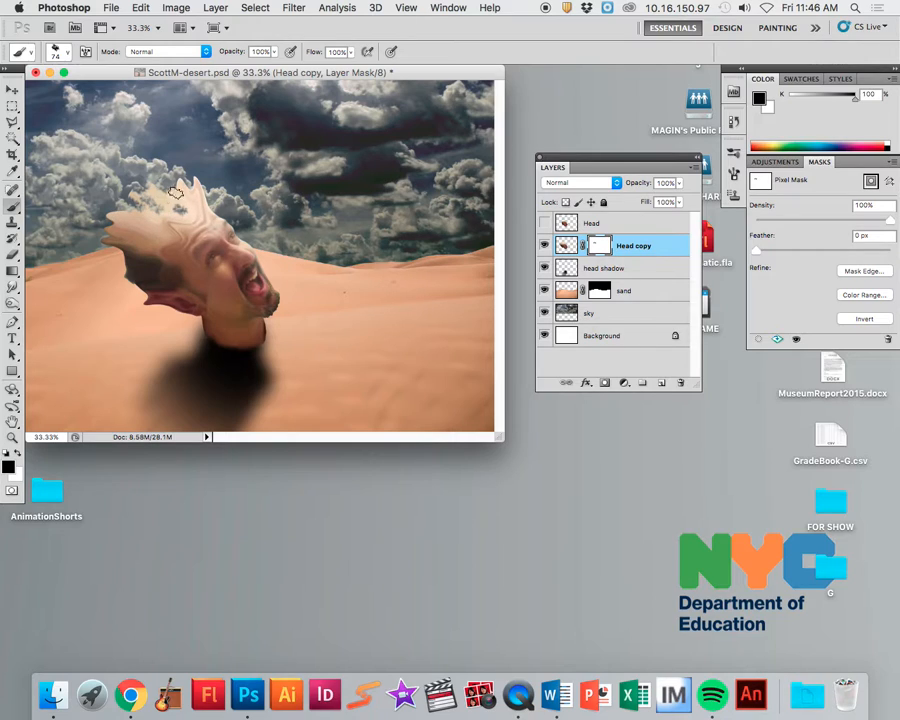
Show the Brush settings as a floating panel and arrange it below the Layers panel, clear of the image.
click(448, 7)
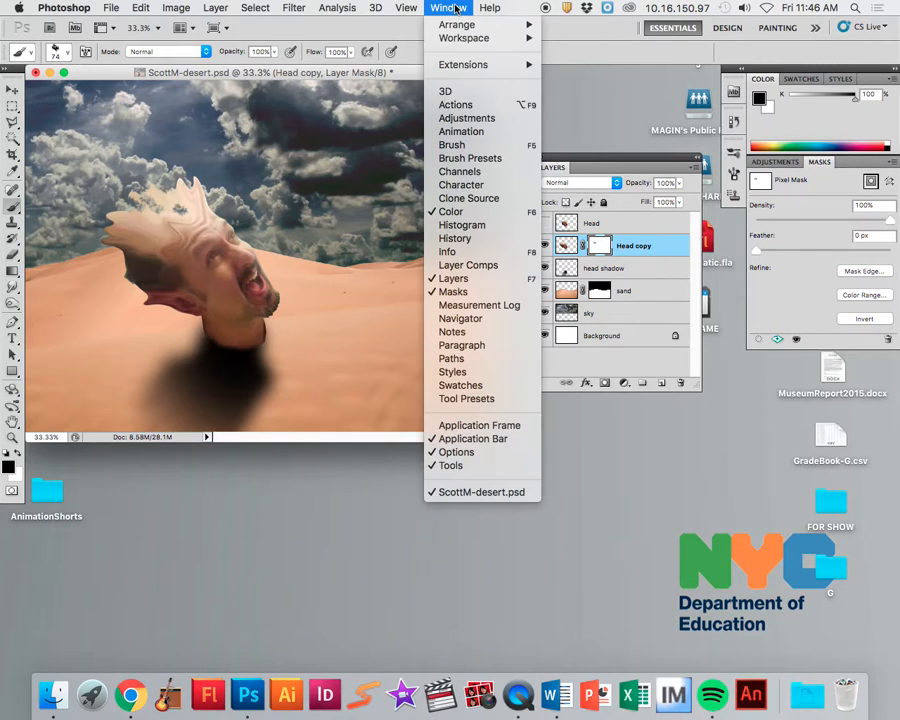
click(452, 145)
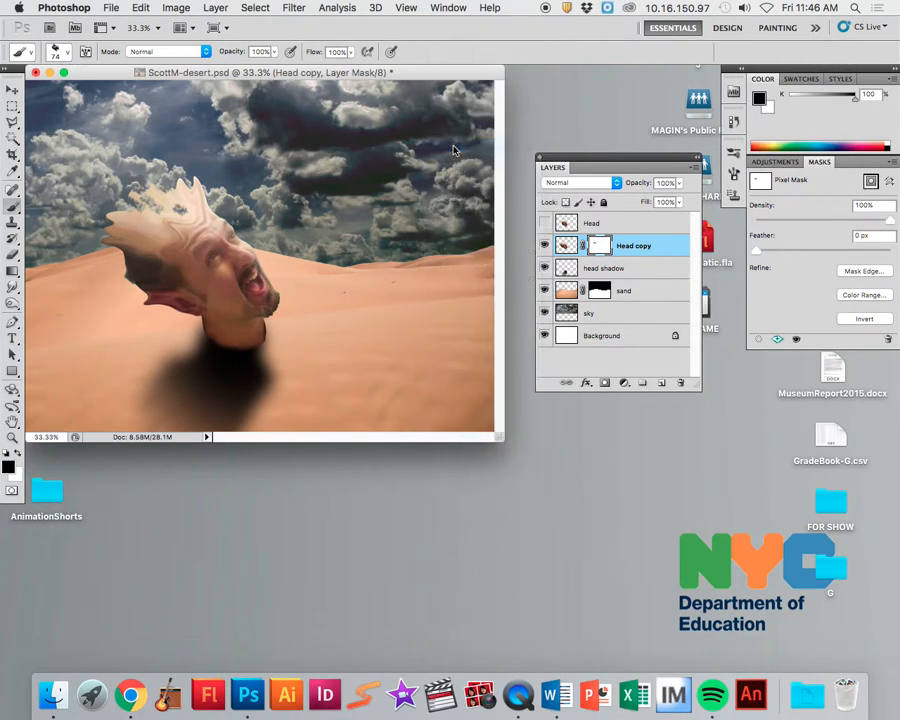
mouse_move(550, 151)
mouse_down()
mouse_move(577, 358)
mouse_move(548, 327)
mouse_move(552, 336)
mouse_up()
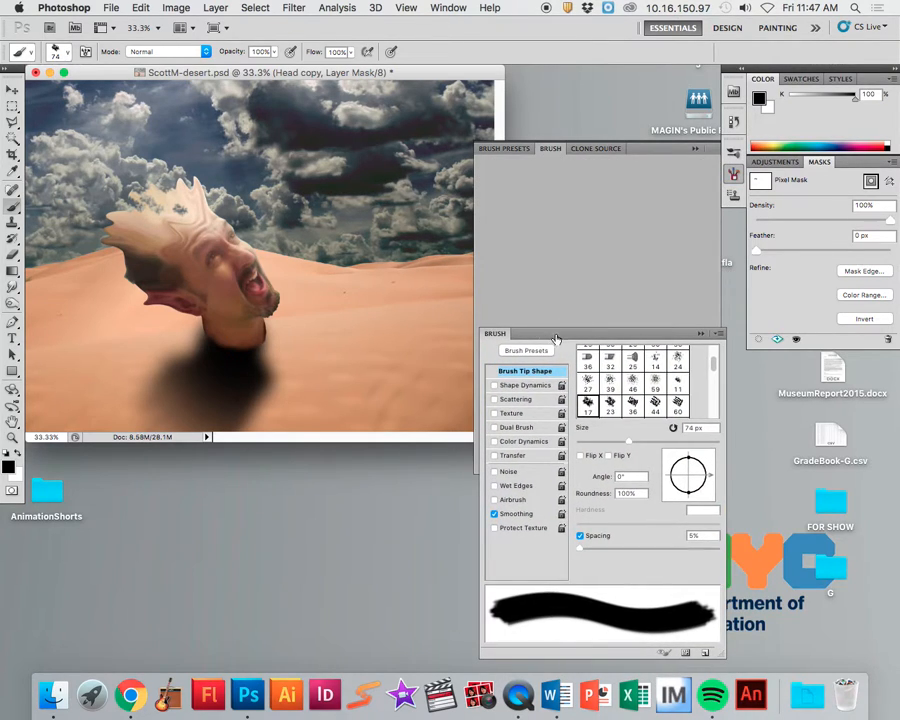
click(695, 150)
drag(620, 161, 610, 78)
mouse_move(570, 327)
mouse_down()
mouse_move(620, 320)
mouse_move(620, 312)
mouse_up()
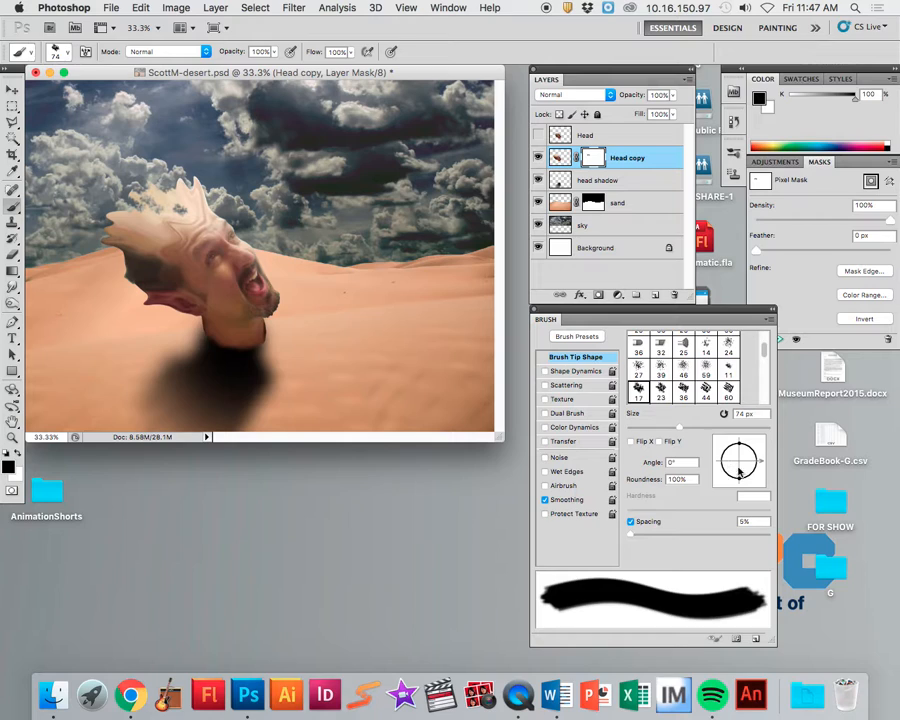
Set the brush tip to 60% roundness and a -92° angle, and dab black on the Head copy mask at the scalp's back.
mouse_move(760, 465)
mouse_down()
mouse_move(757, 449)
mouse_move(738, 440)
mouse_move(741, 482)
mouse_move(741, 472)
mouse_move(756, 469)
mouse_move(728, 478)
mouse_up()
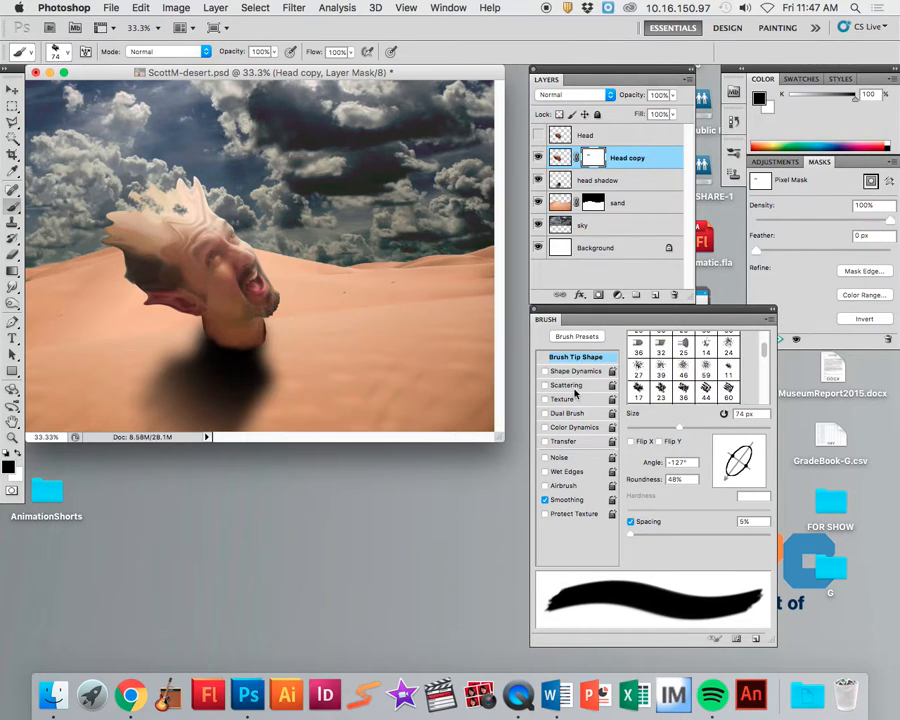
drag(737, 463, 727, 458)
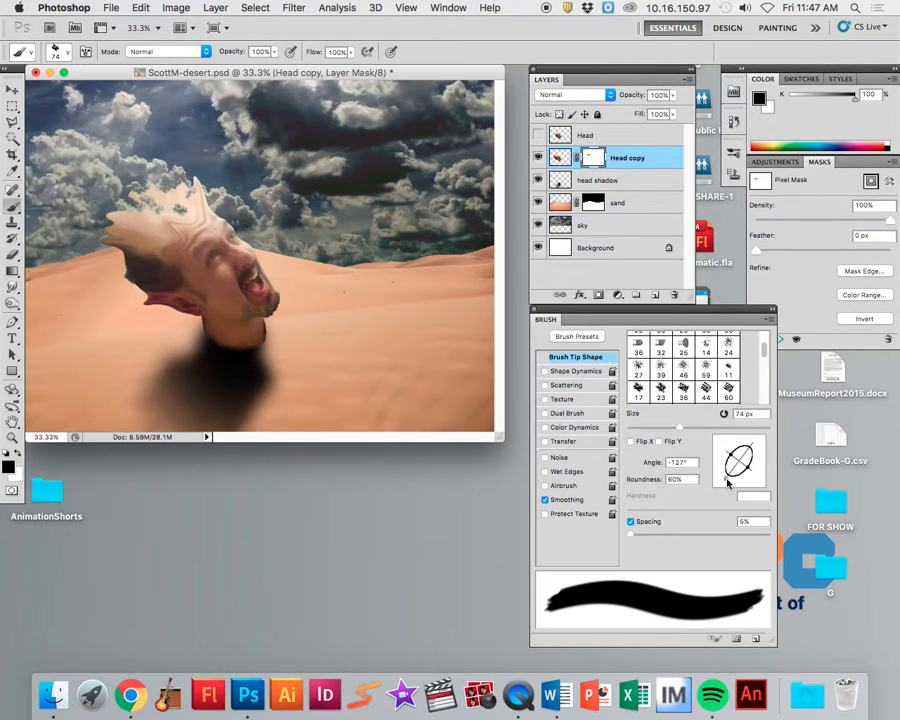
drag(728, 482, 738, 485)
click(131, 222)
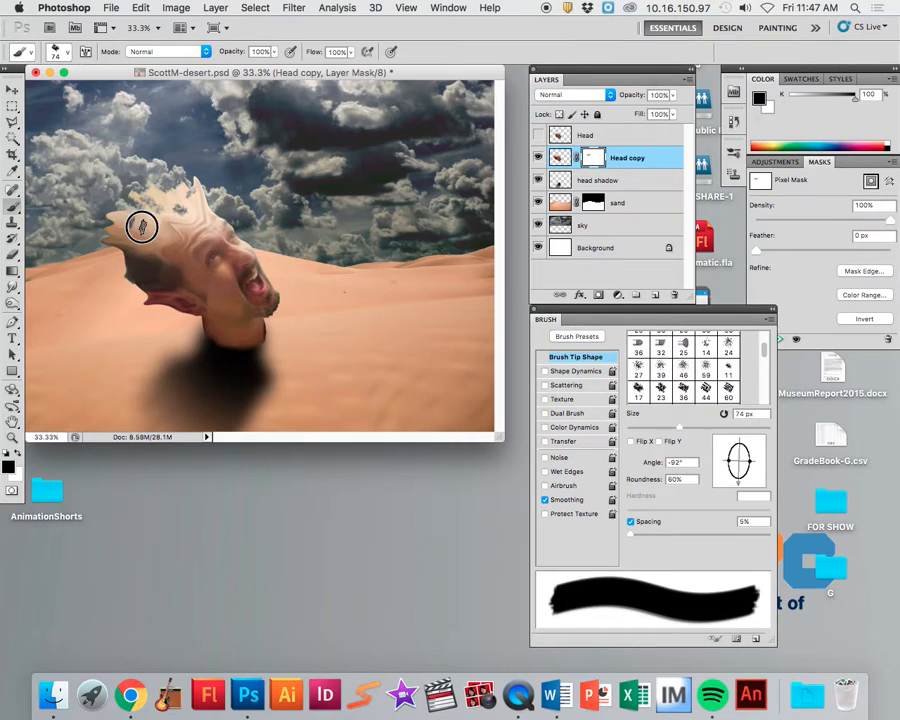
Rotate the brush tip to -69° and to -124° with 80% roundness, painting black on the Head copy mask across the scalp.
drag(741, 487, 748, 485)
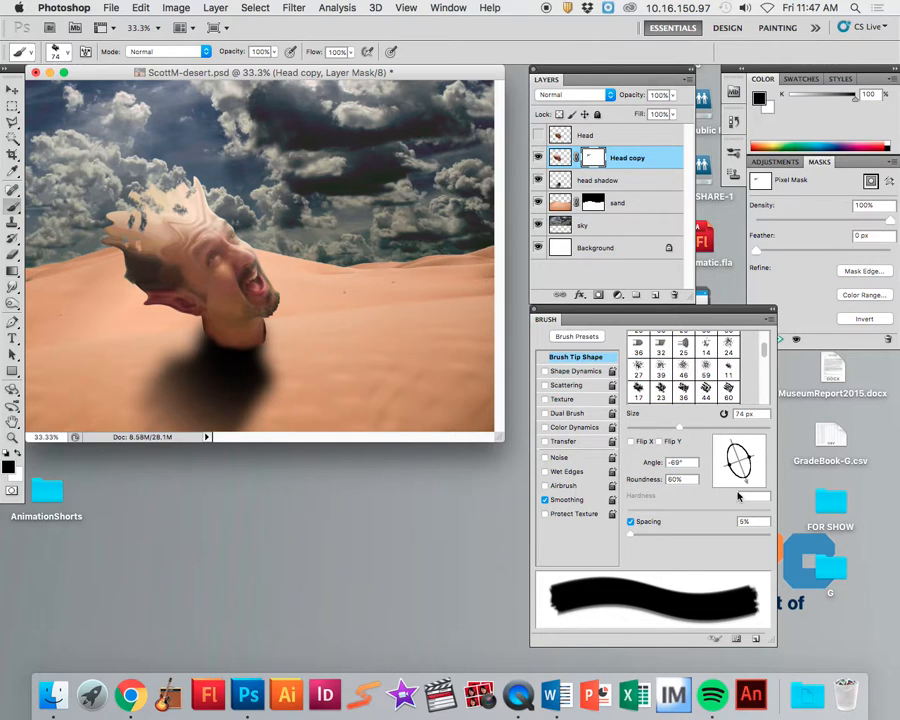
mouse_move(731, 466)
mouse_down()
mouse_move(723, 463)
mouse_move(746, 479)
mouse_move(724, 484)
mouse_up()
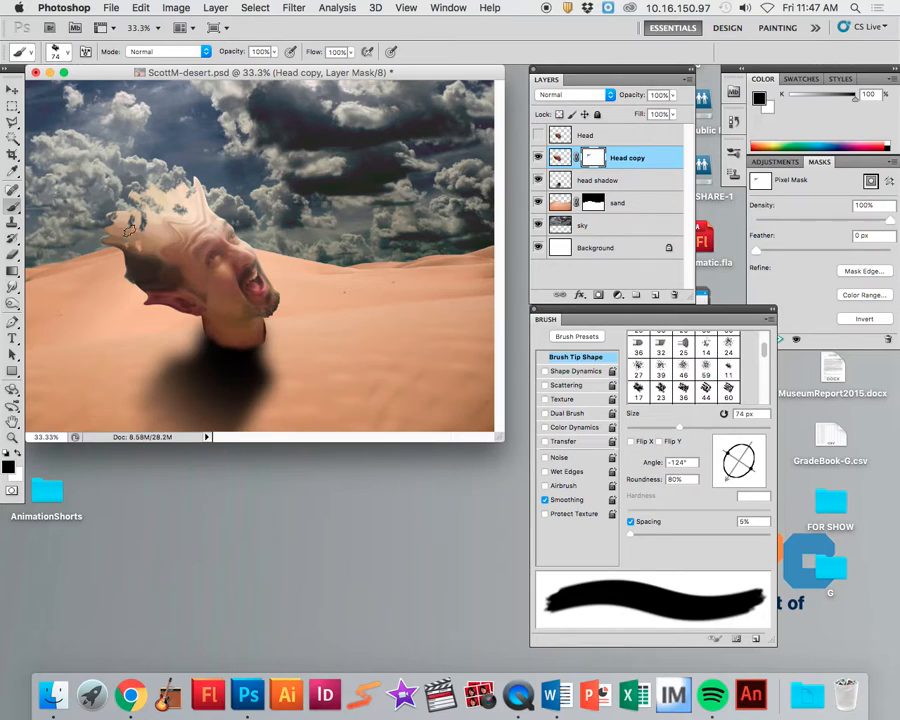
drag(134, 224, 163, 248)
click(168, 190)
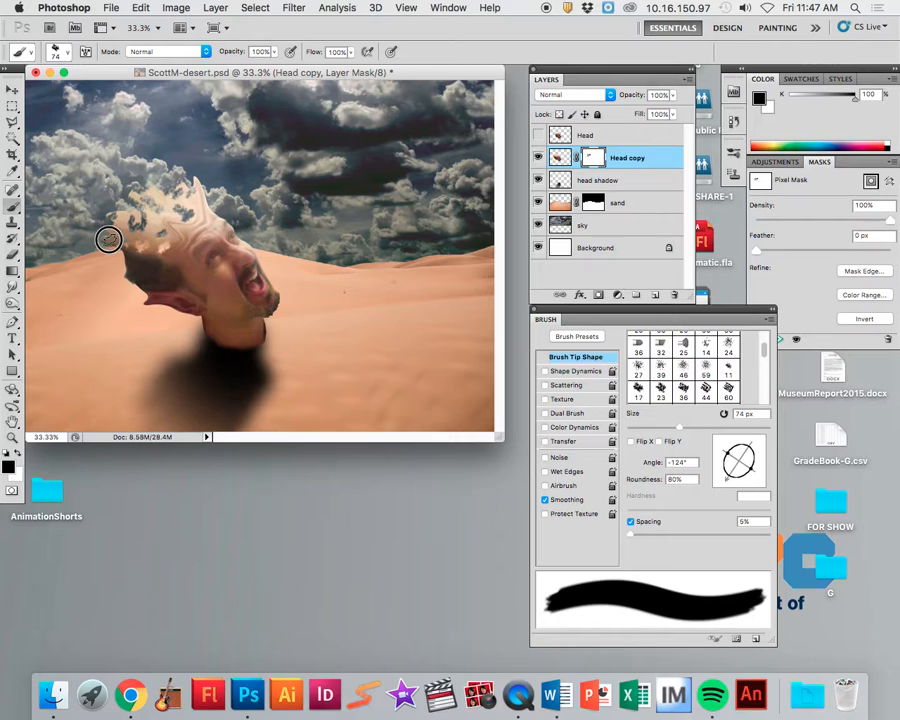
Dab black on the Head copy mask over the dark hair behind the ear to break it into fragments.
click(131, 272)
click(154, 282)
click(164, 263)
click(149, 264)
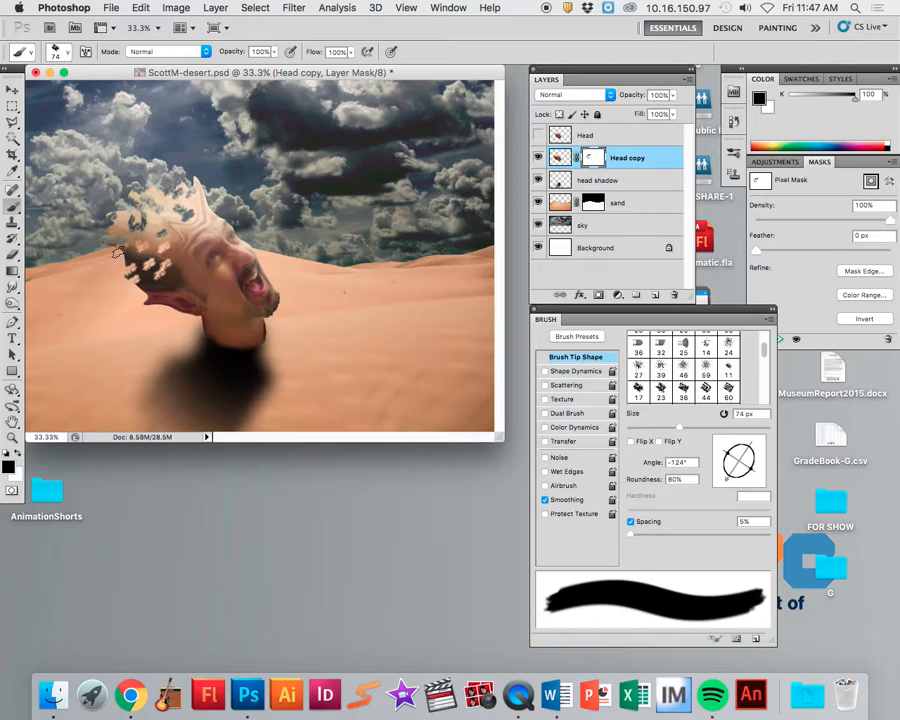
click(129, 267)
click(140, 283)
Set the brush angle to -58° and dab more black on the Head copy mask behind the ear and along the scalp.
mouse_move(727, 486)
mouse_down()
mouse_move(740, 528)
mouse_move(706, 460)
mouse_up()
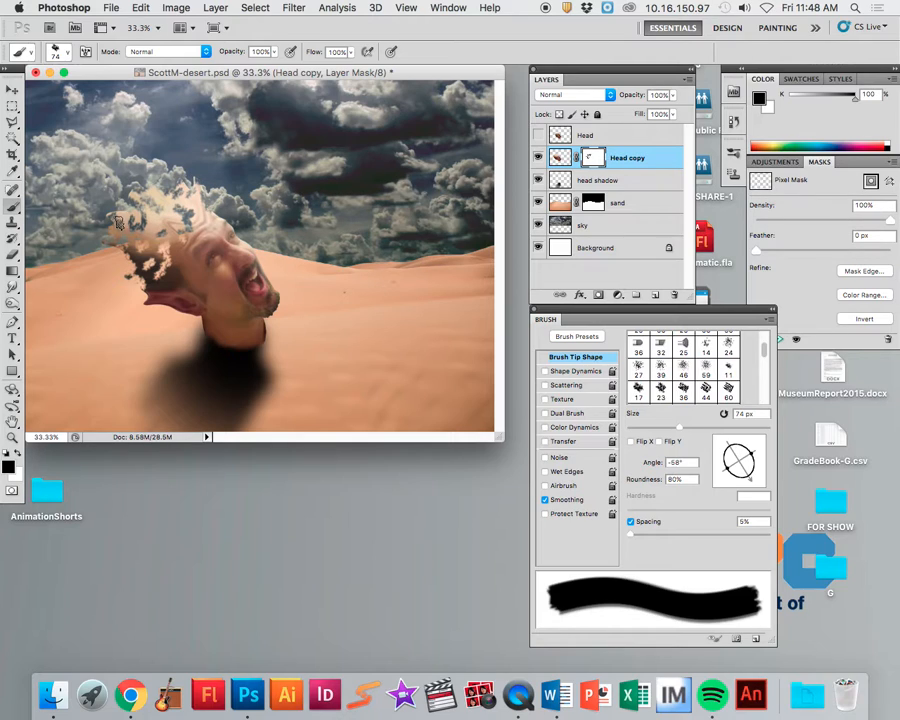
click(149, 298)
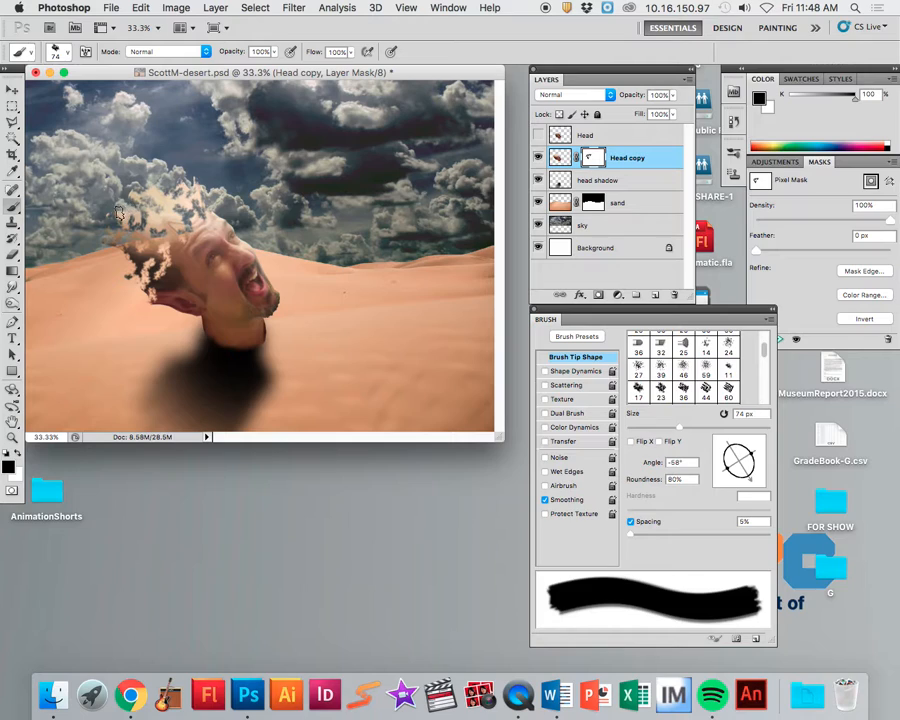
click(109, 229)
Add a layer mask to the Head layer and make the layer visible.
click(604, 138)
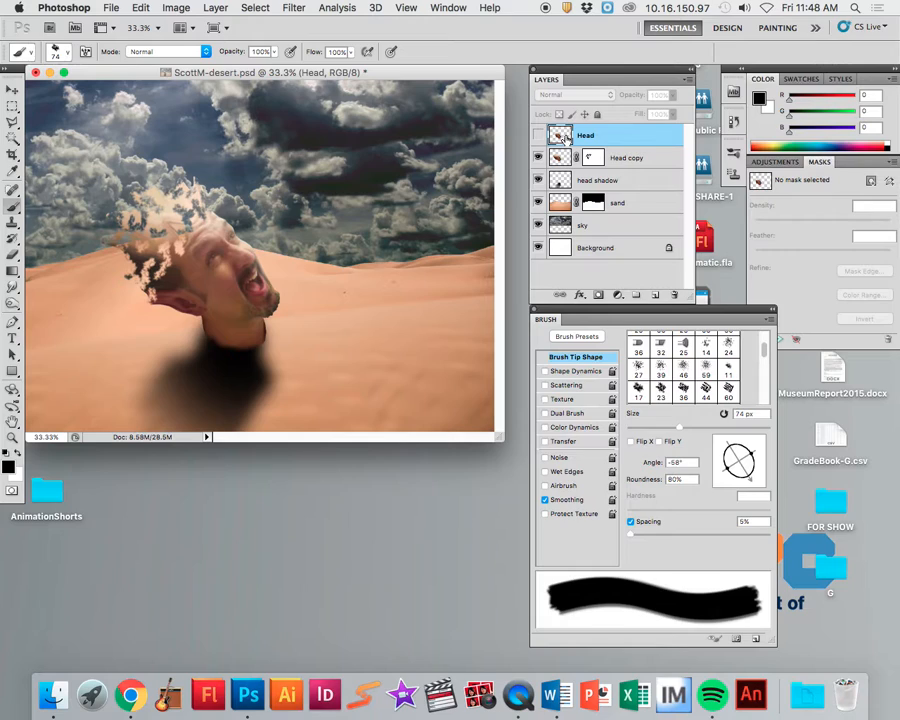
click(599, 296)
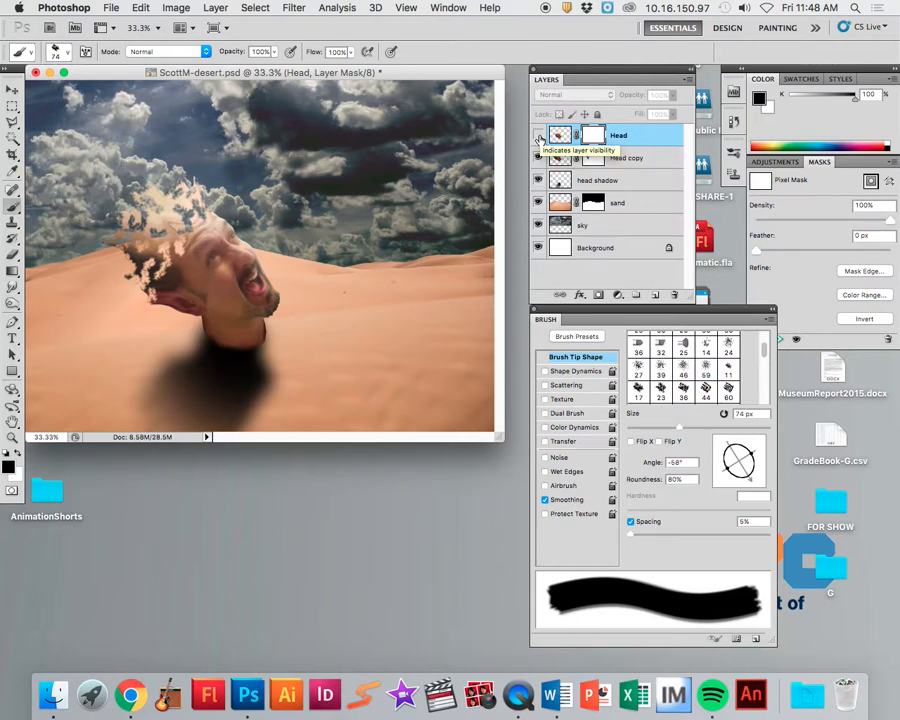
click(538, 135)
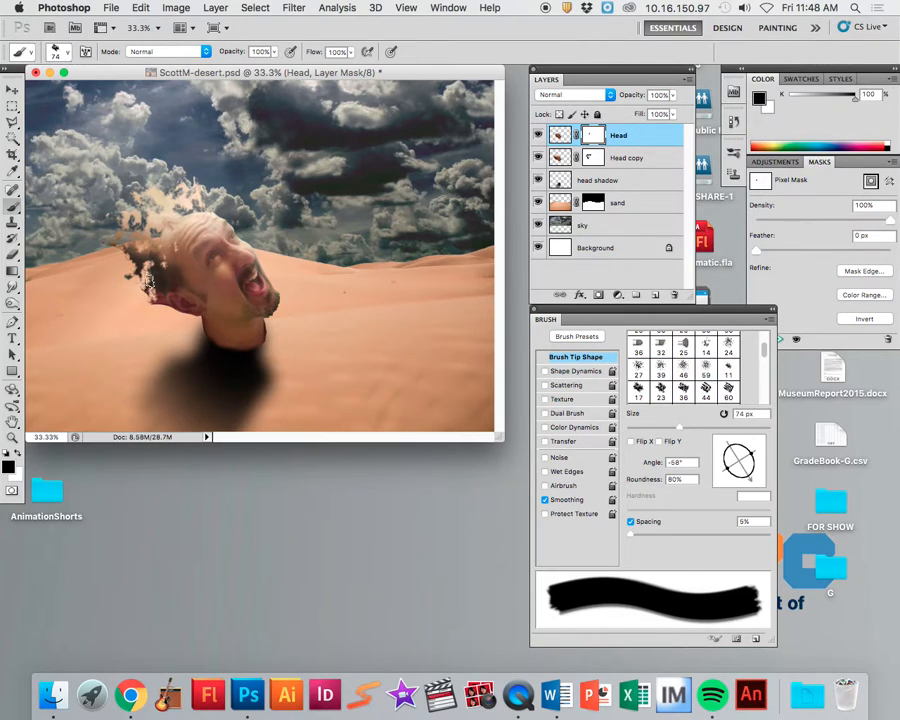
Hide the Head copy layer, paint black on the Head mask along the back of the scalp and hair, and show Head copy again.
click(538, 158)
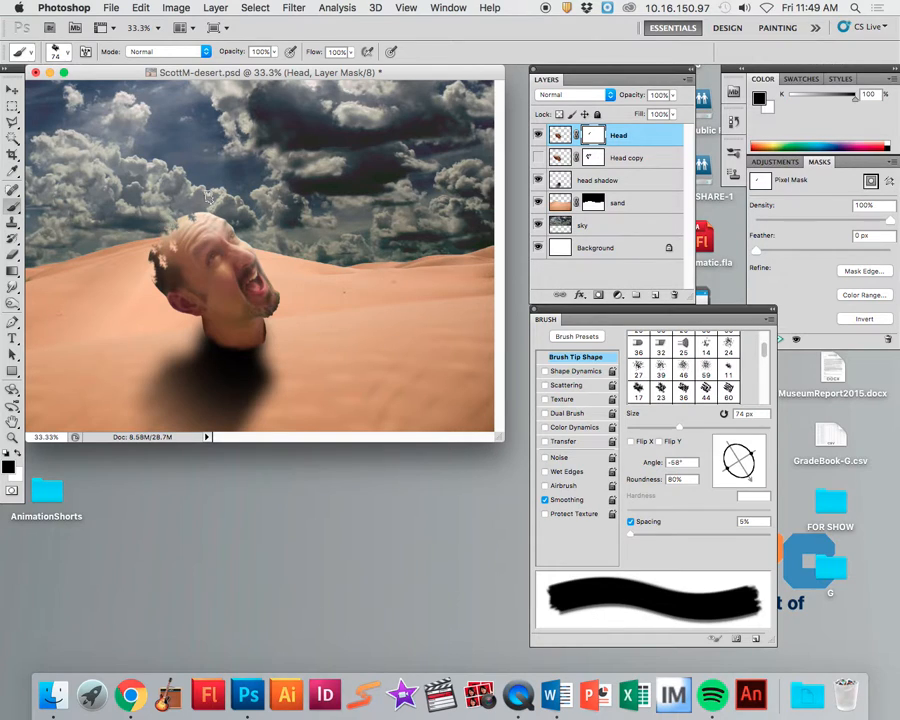
click(537, 157)
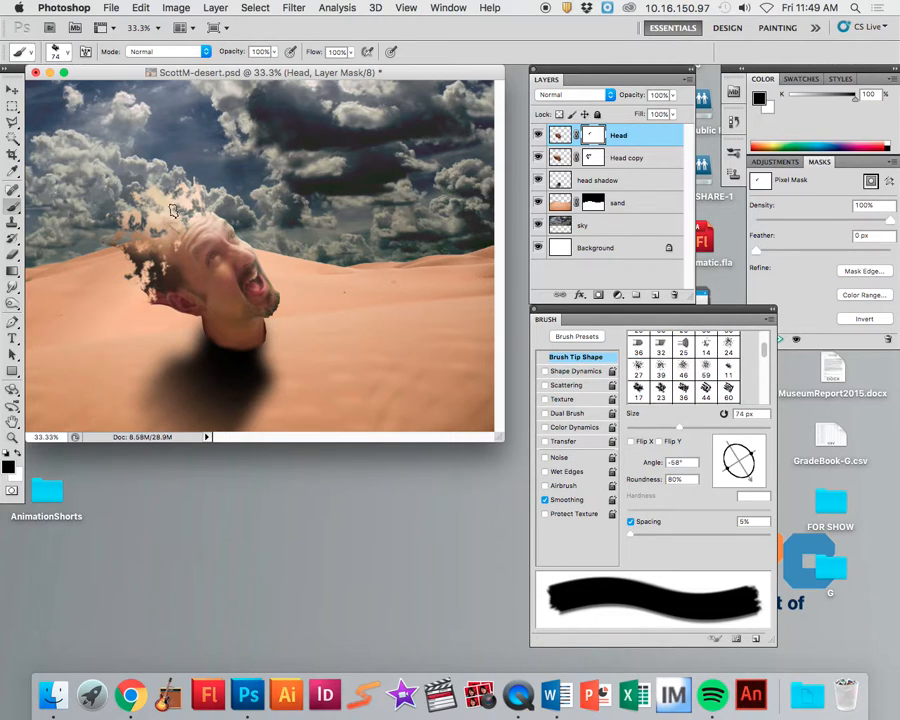
Try painting black directly on the Head copy image at the top of the scalp, and step back to undo it.
click(628, 158)
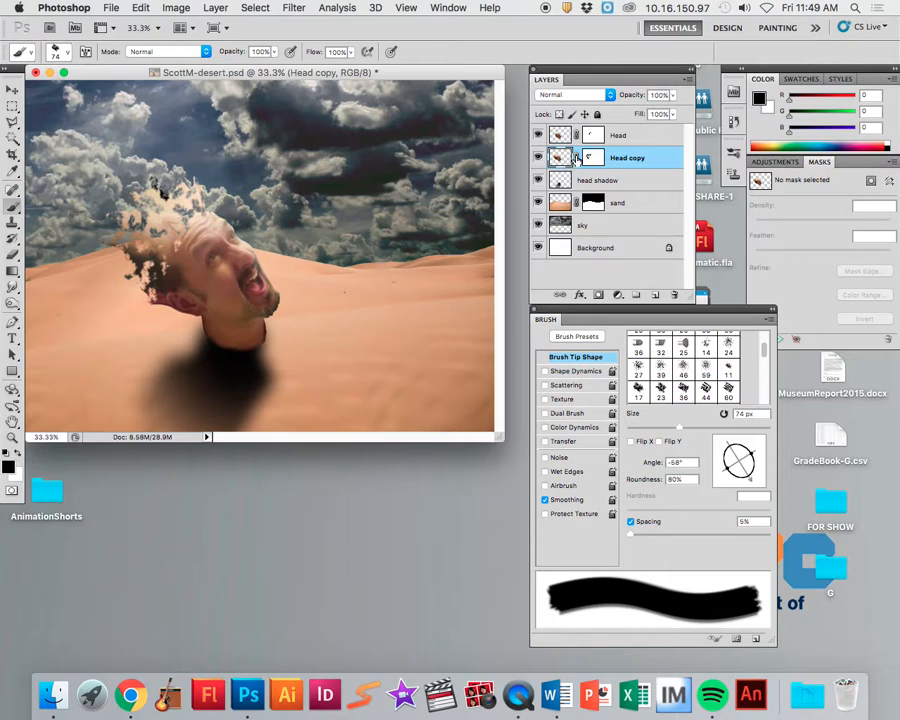
click(592, 161)
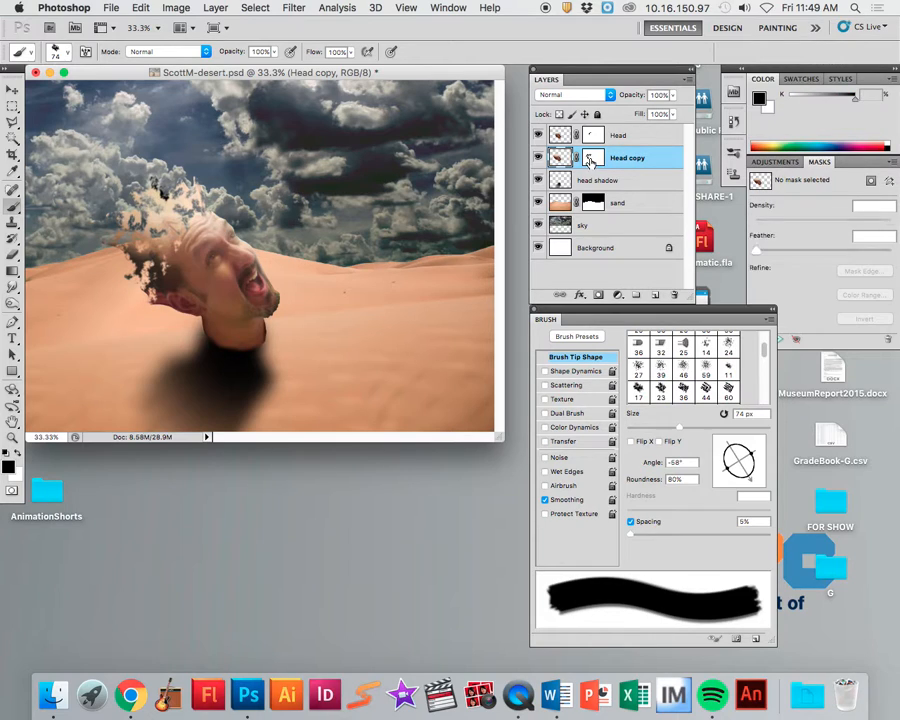
click(557, 160)
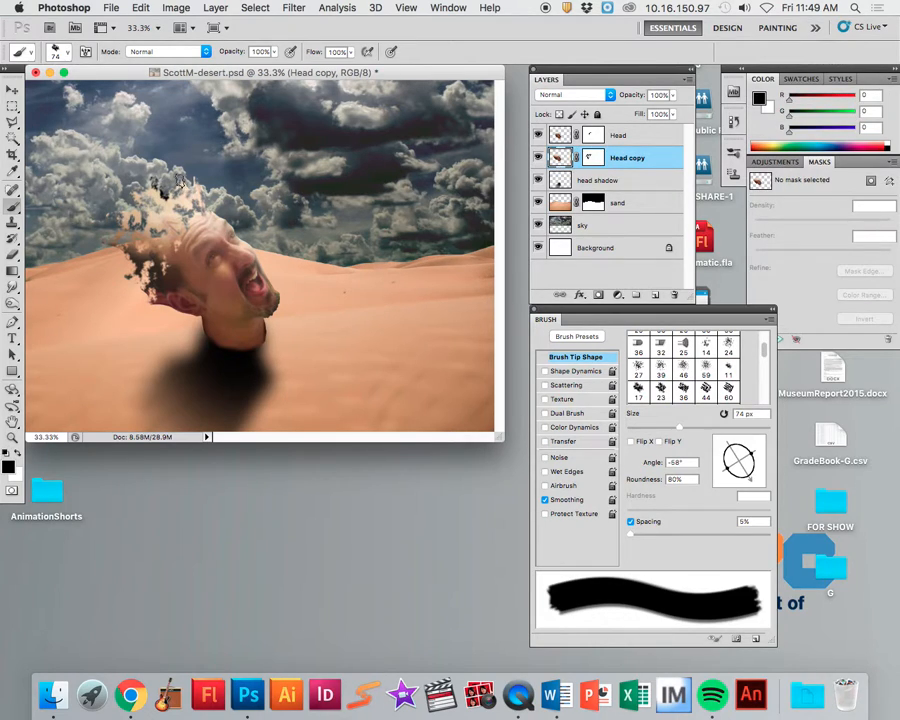
click(141, 8)
click(142, 50)
click(145, 8)
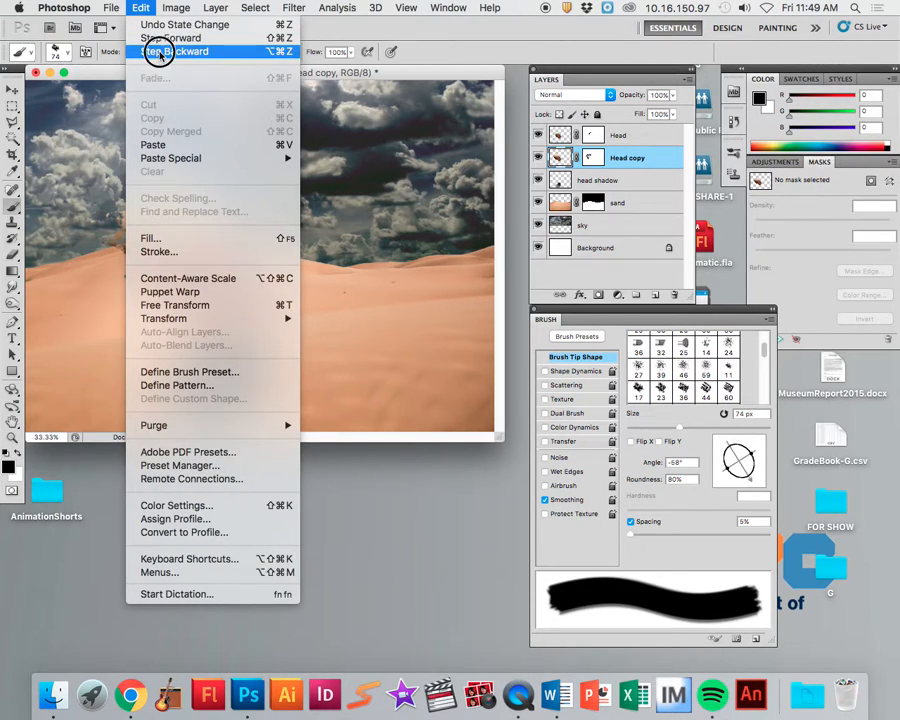
click(160, 51)
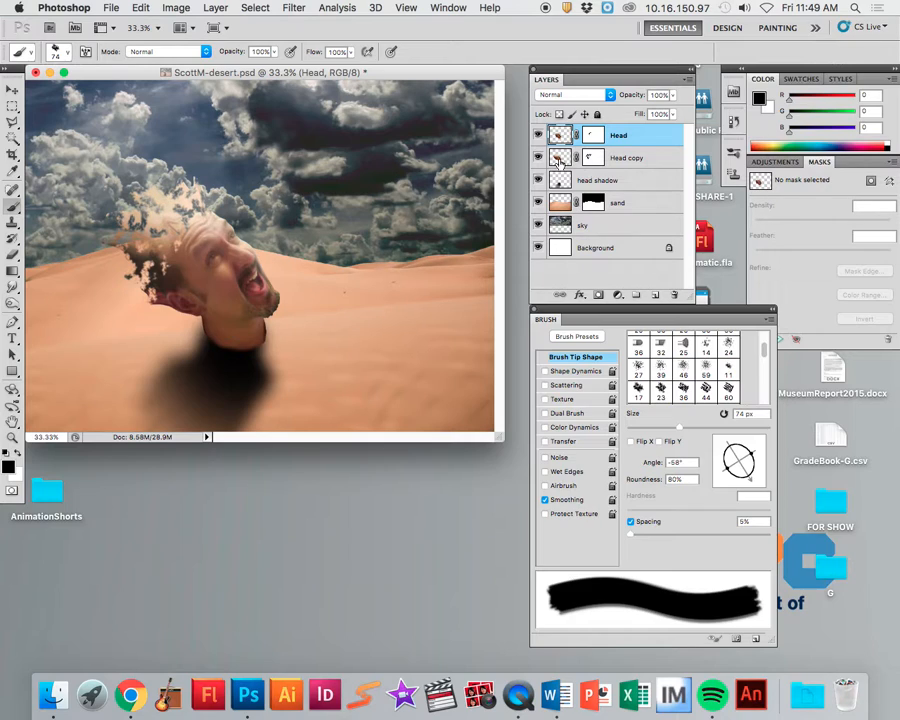
Switch between the Head and Head copy layer masks, leave the Head copy mask active, and save the document.
click(597, 160)
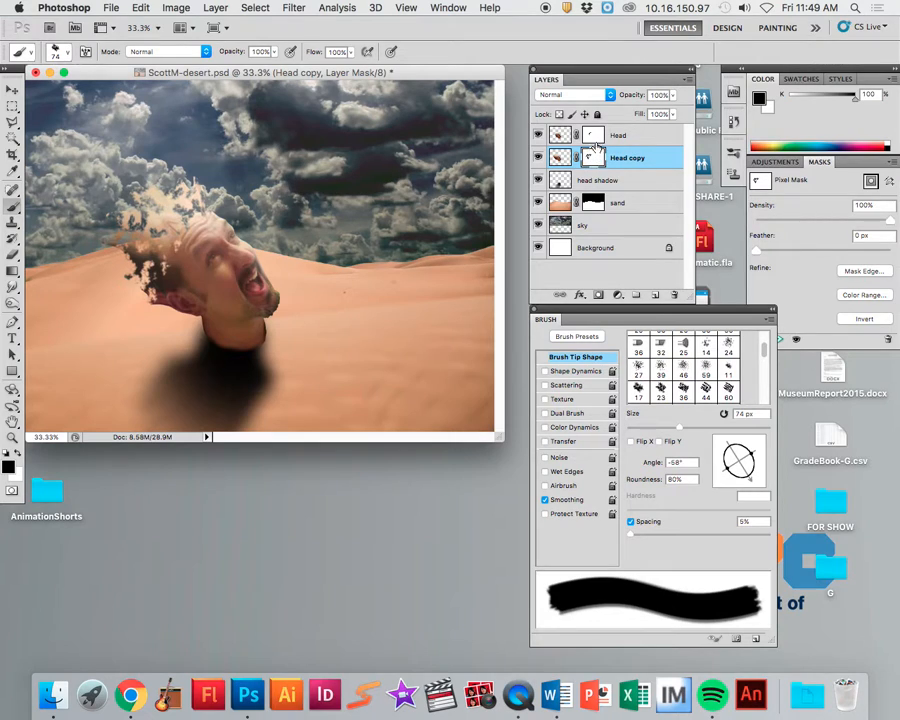
click(593, 135)
click(593, 159)
click(594, 136)
click(596, 159)
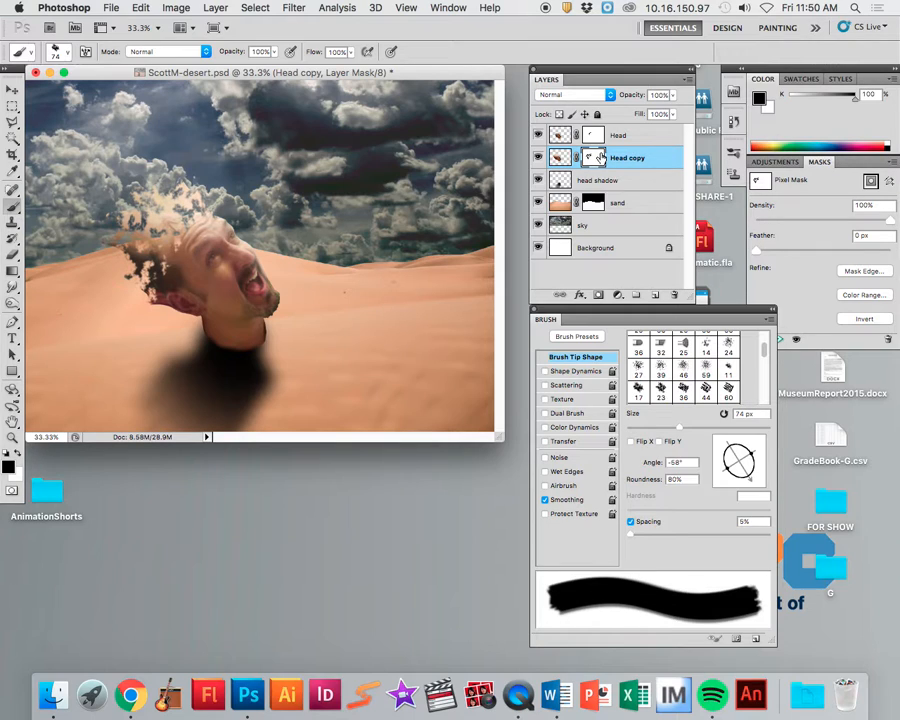
click(111, 7)
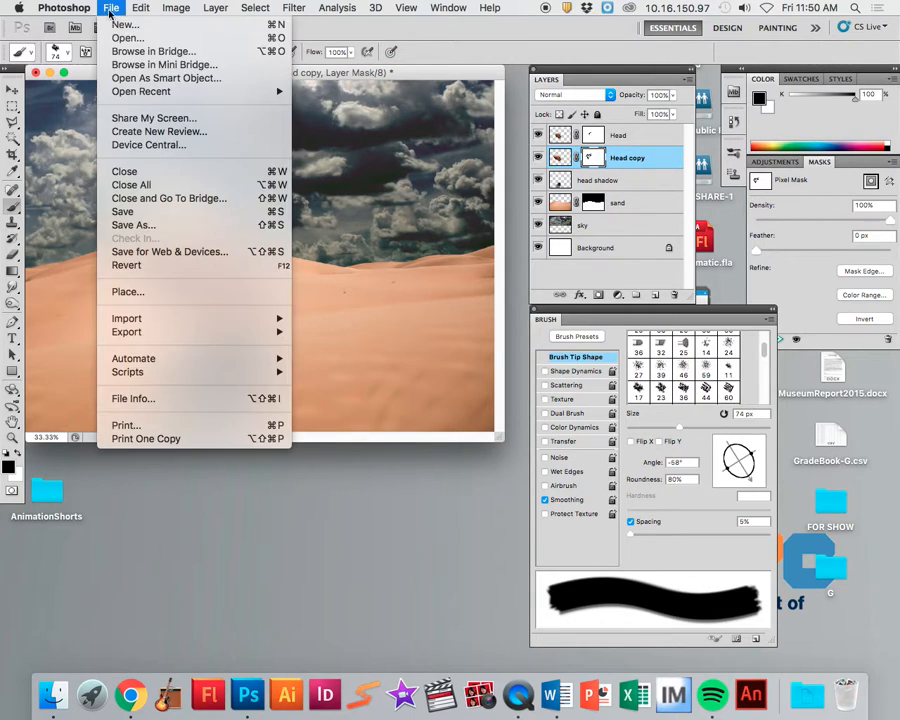
click(139, 211)
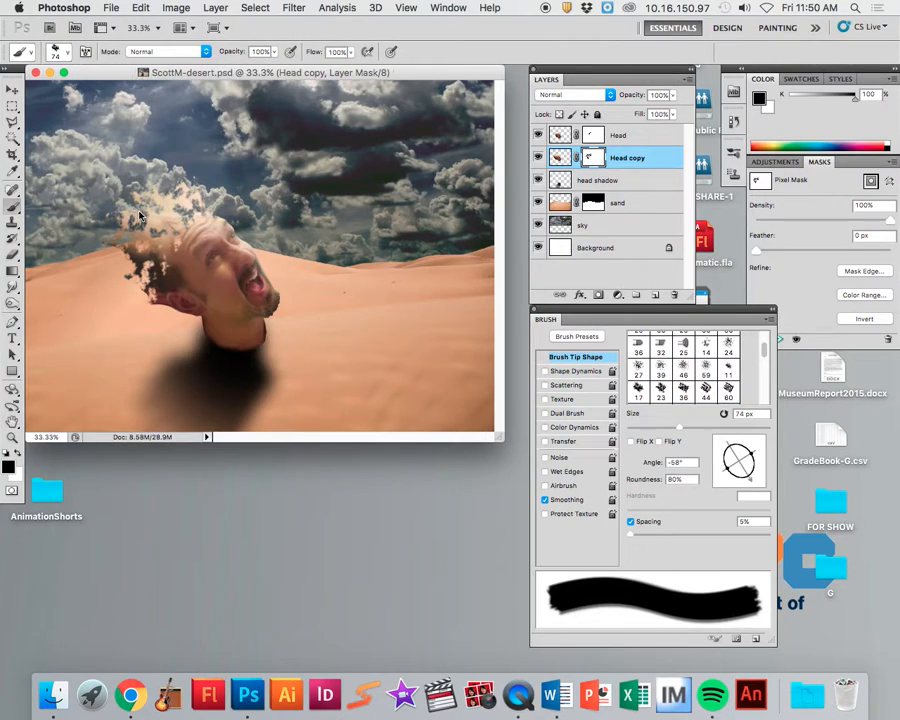